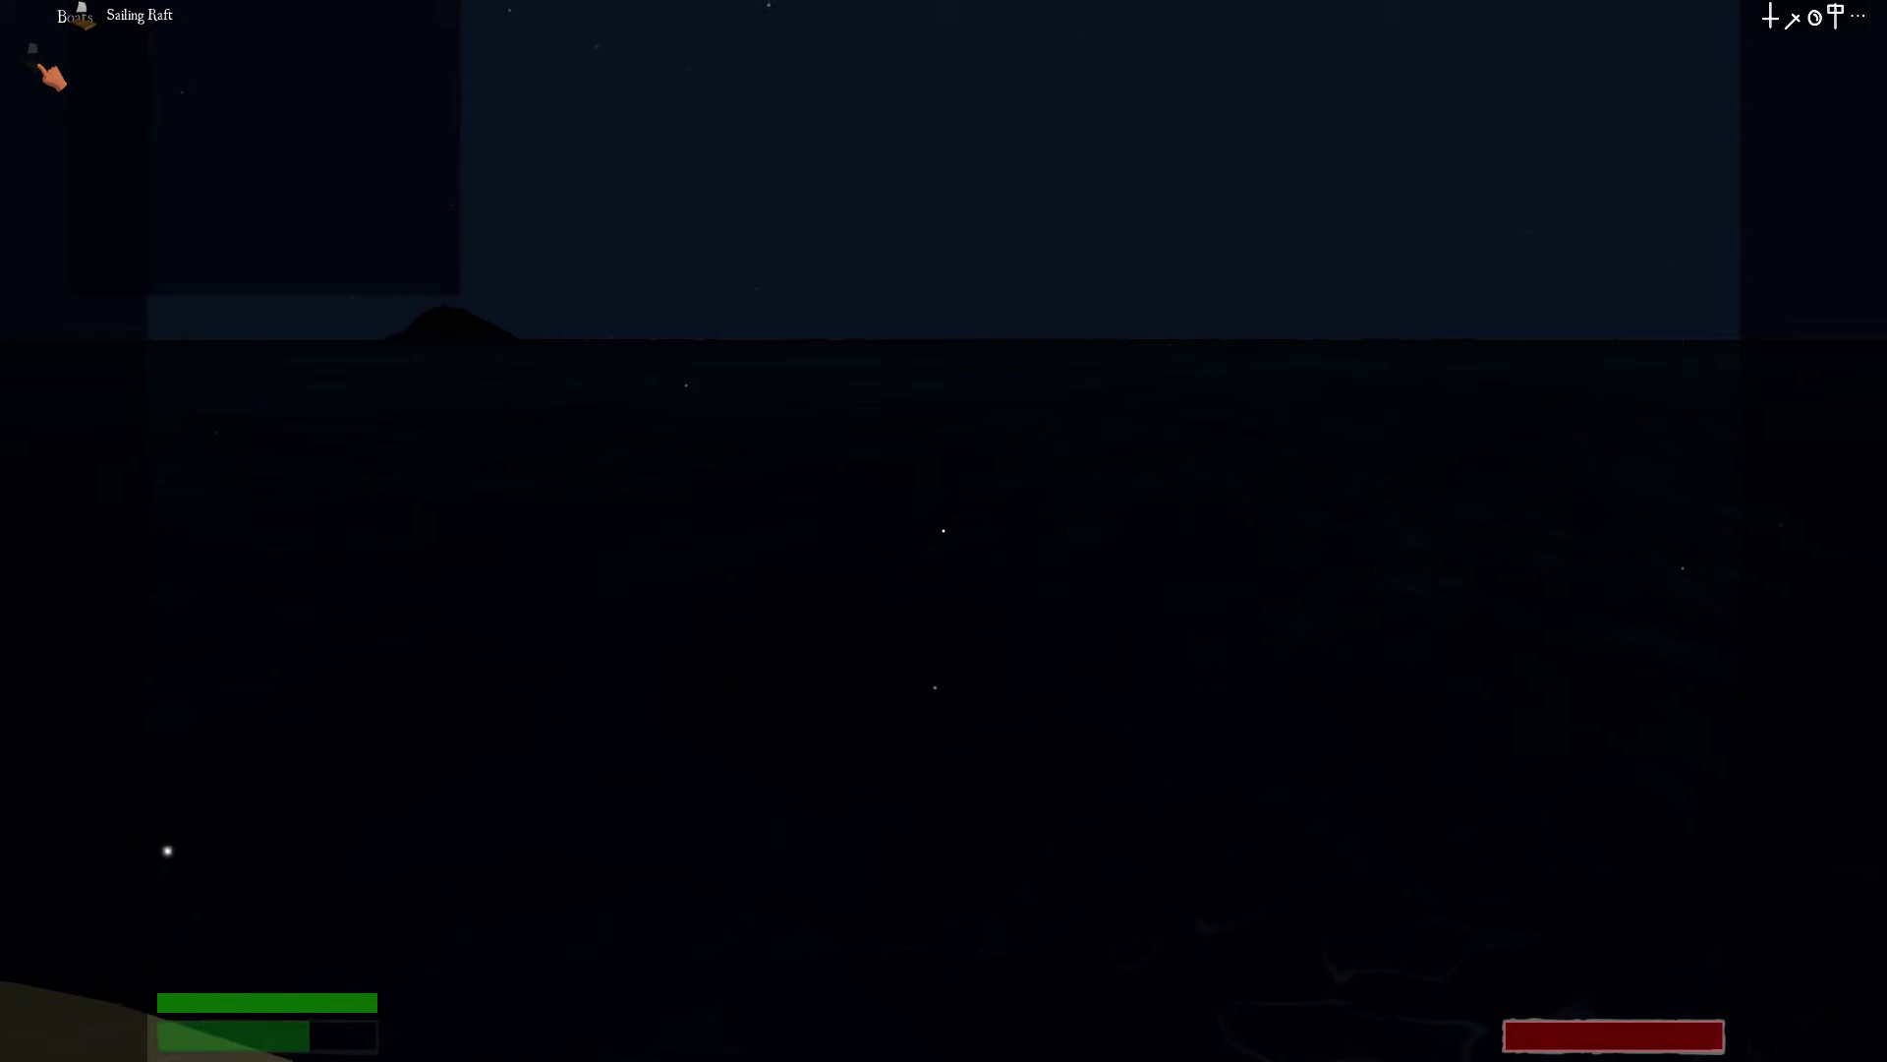
Pick the Sailing Raft from the Boats crafting list
click(51, 74)
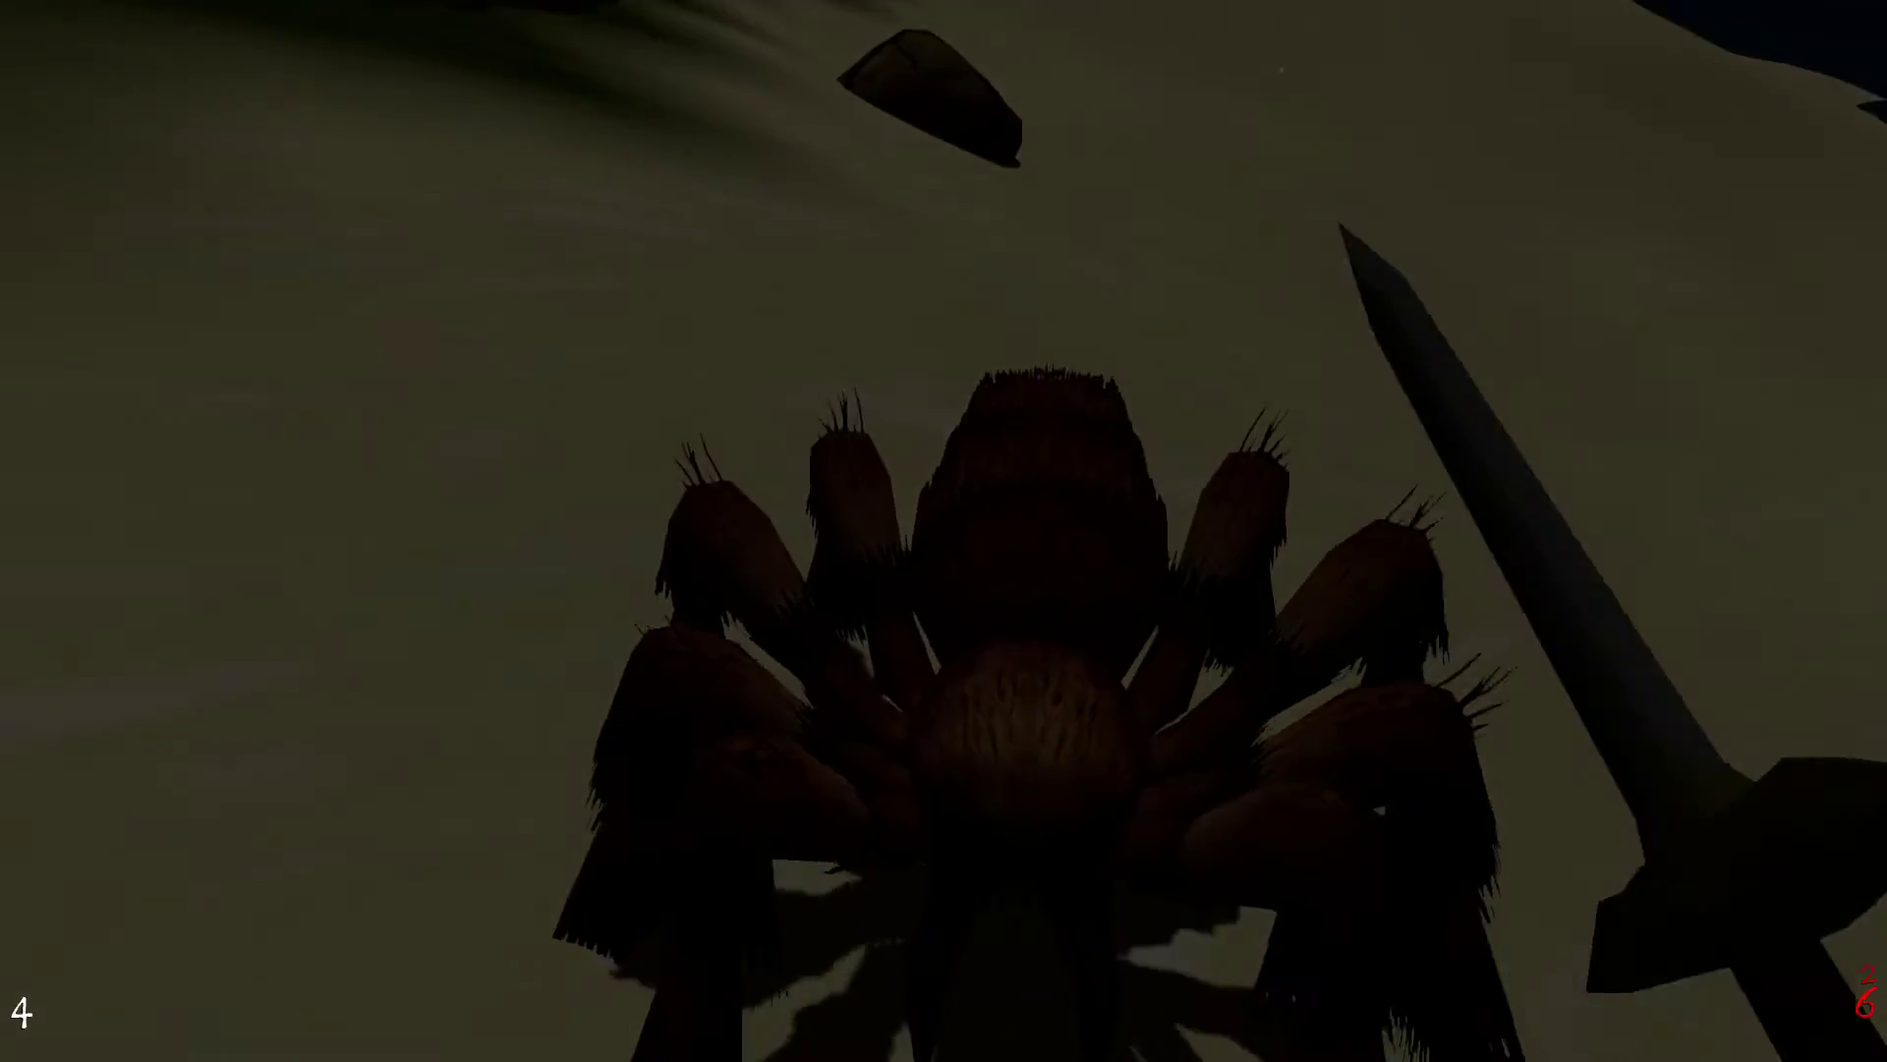
Strike the giant spider twice with the sword
click(945, 531)
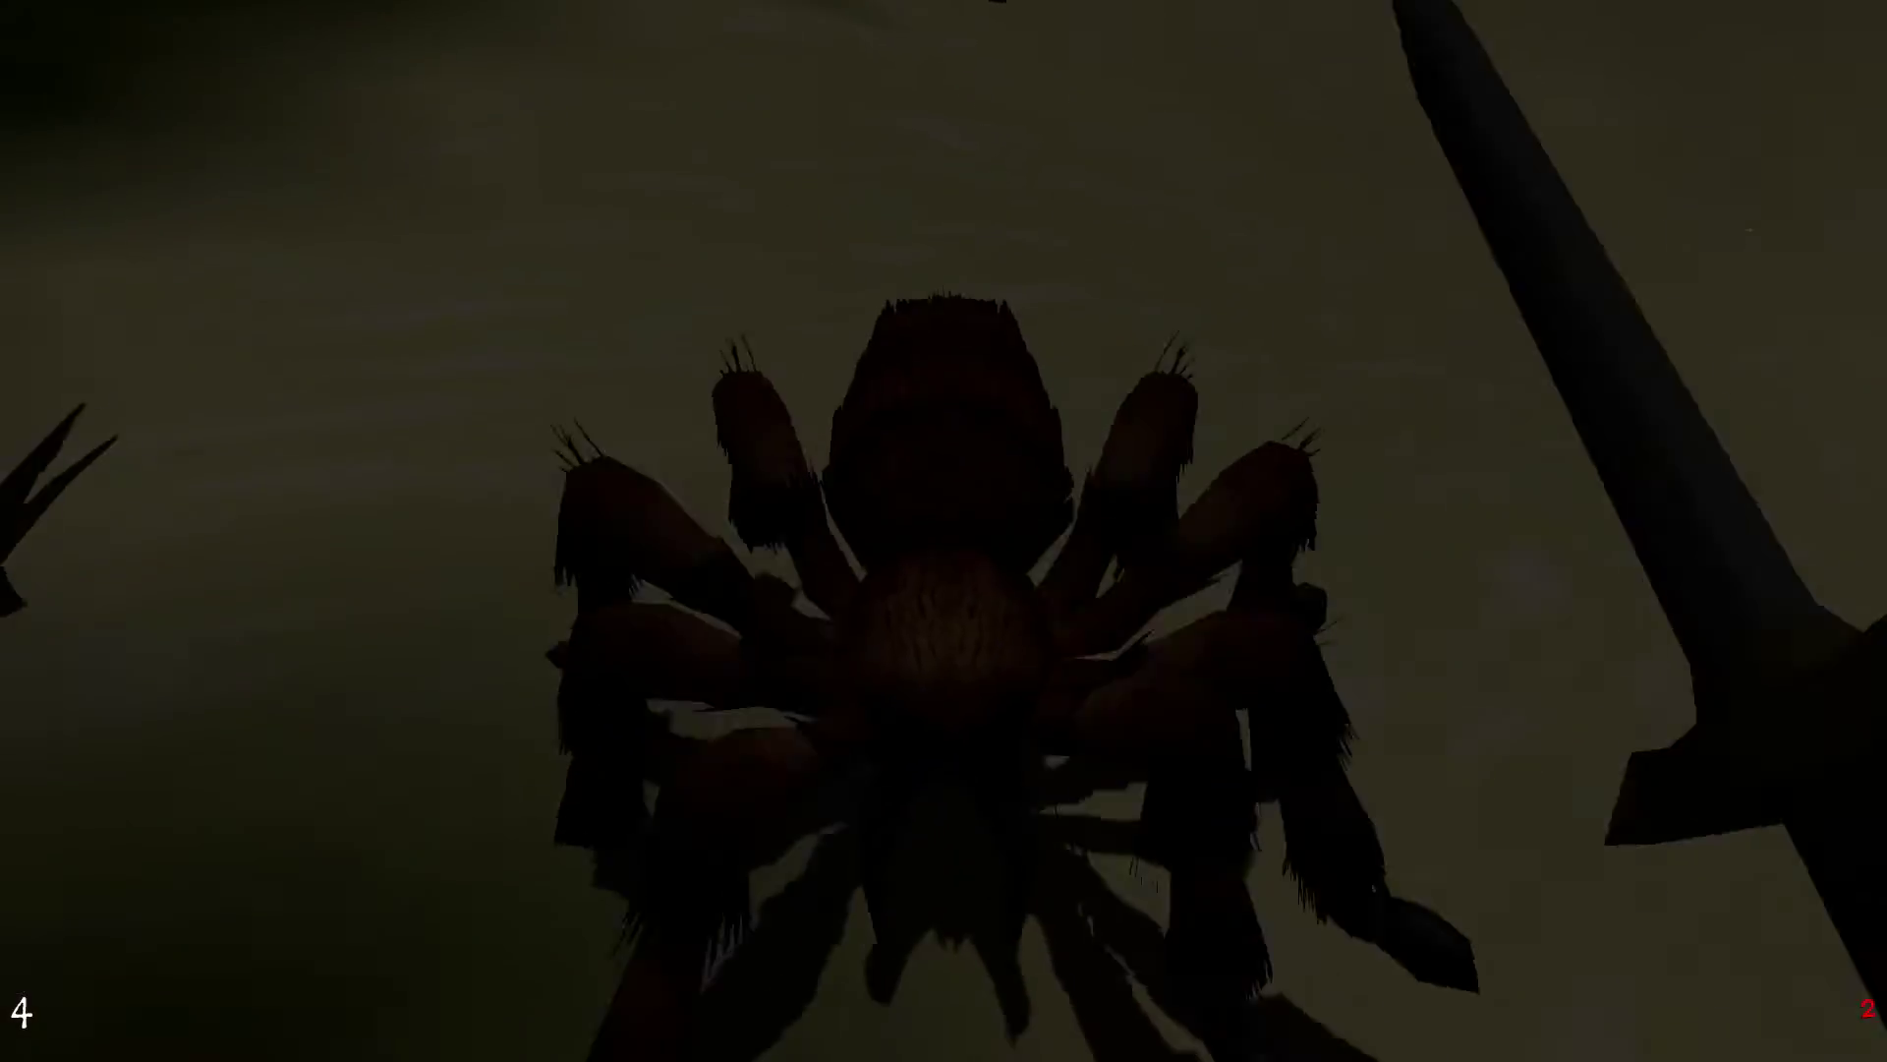
click(944, 531)
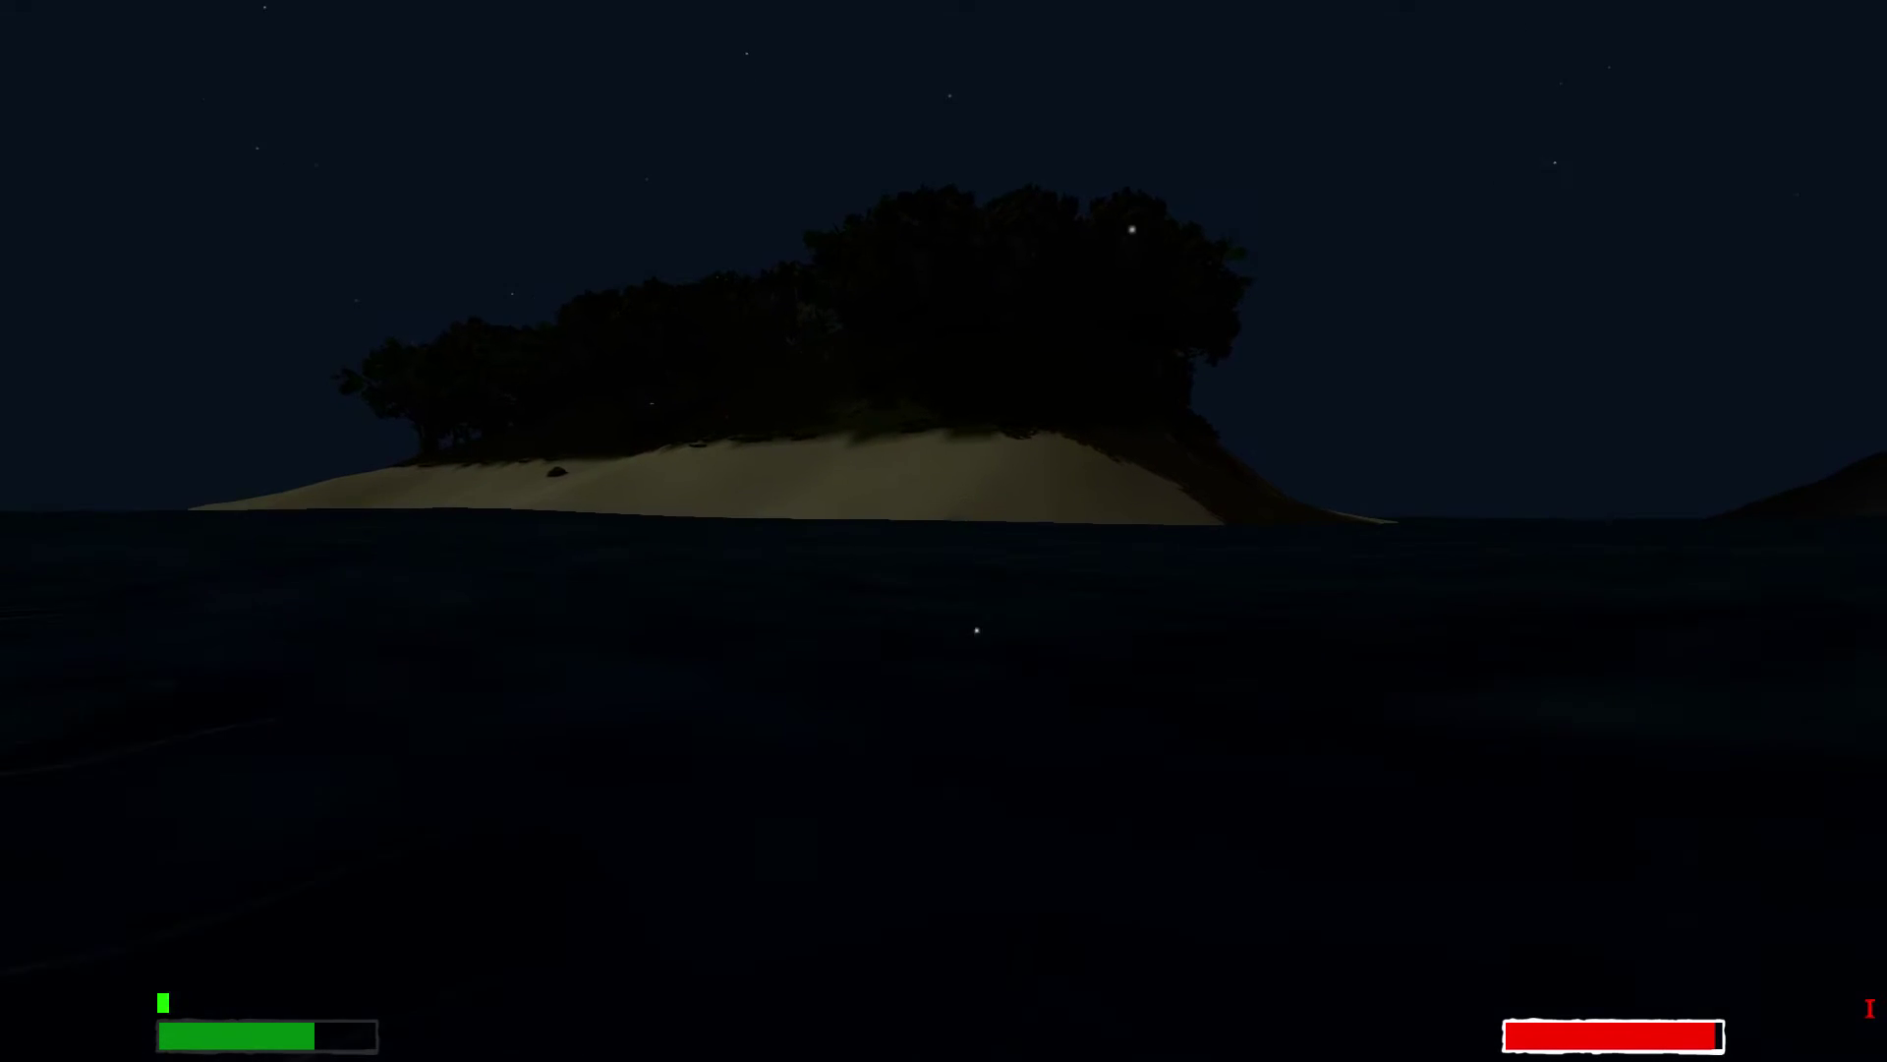
Choose a raft from the Boats crafting list to build on the water
click(52, 80)
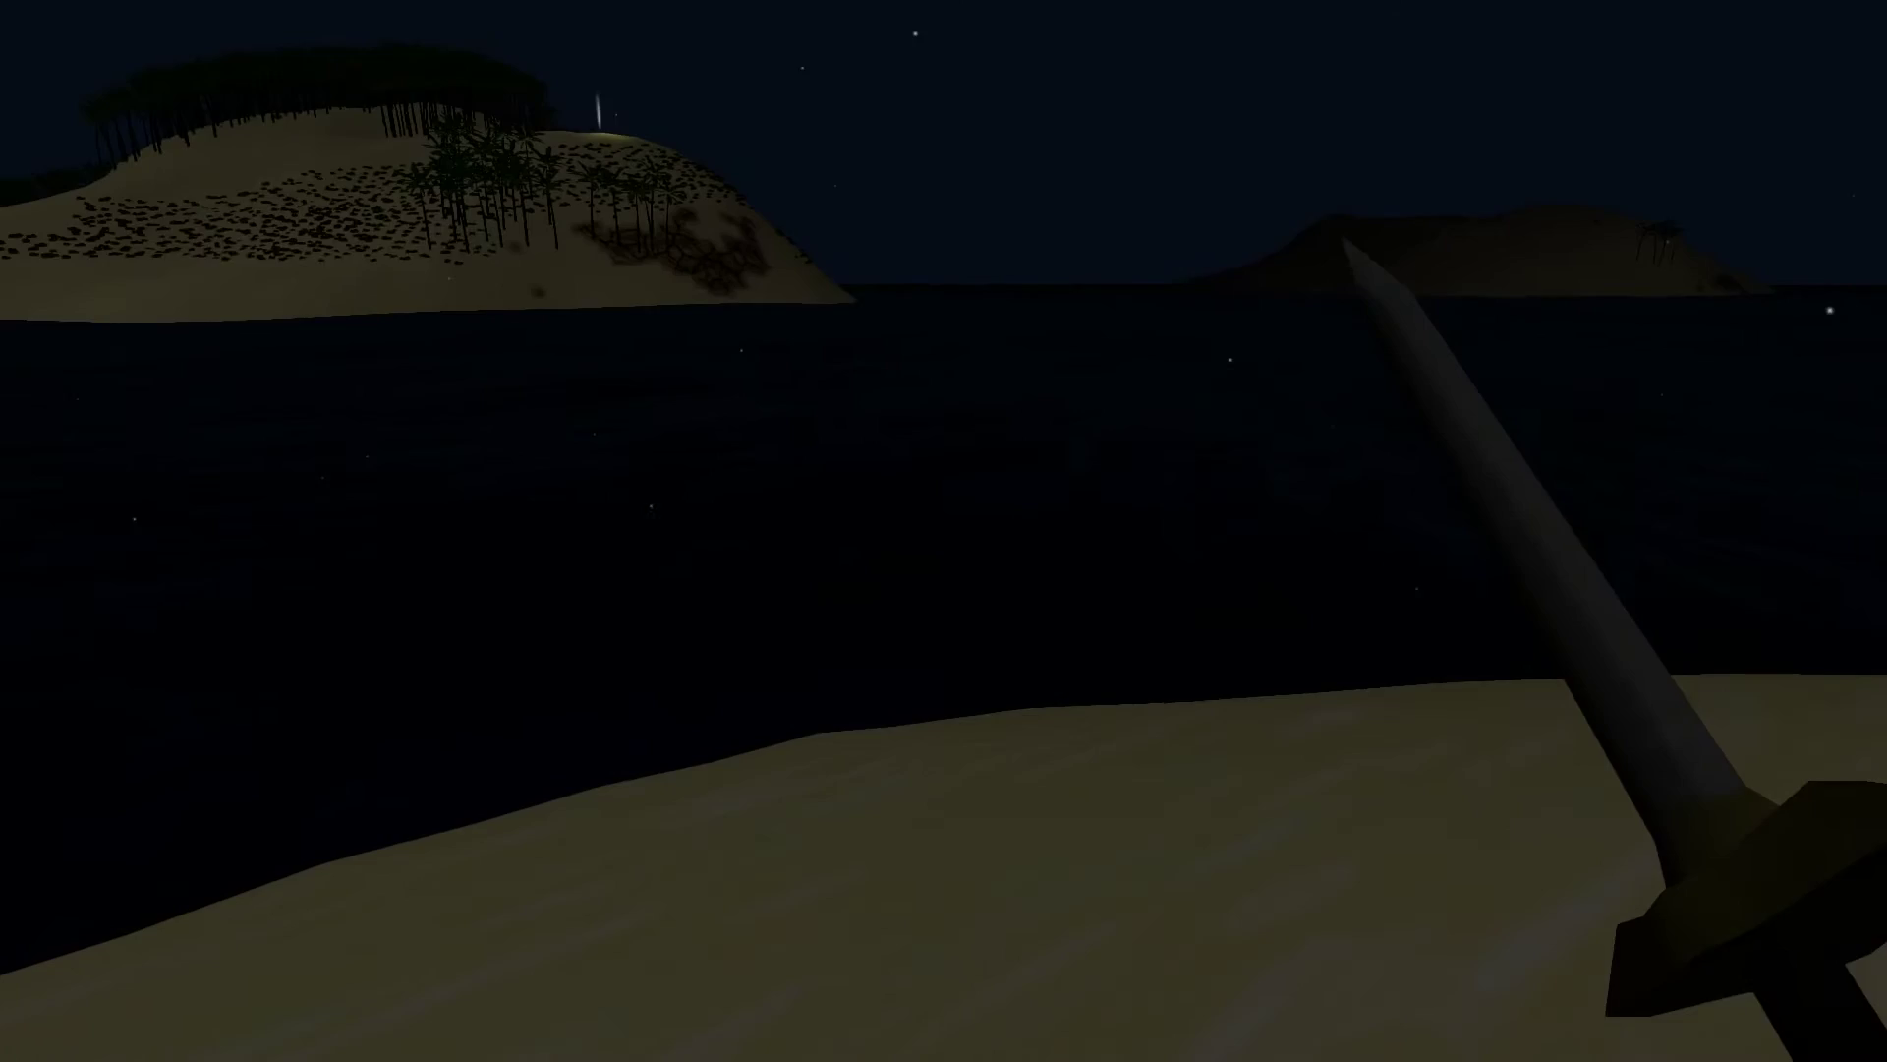
Build a raft from the Boats menu, place it on the water and board it
key(Tab)
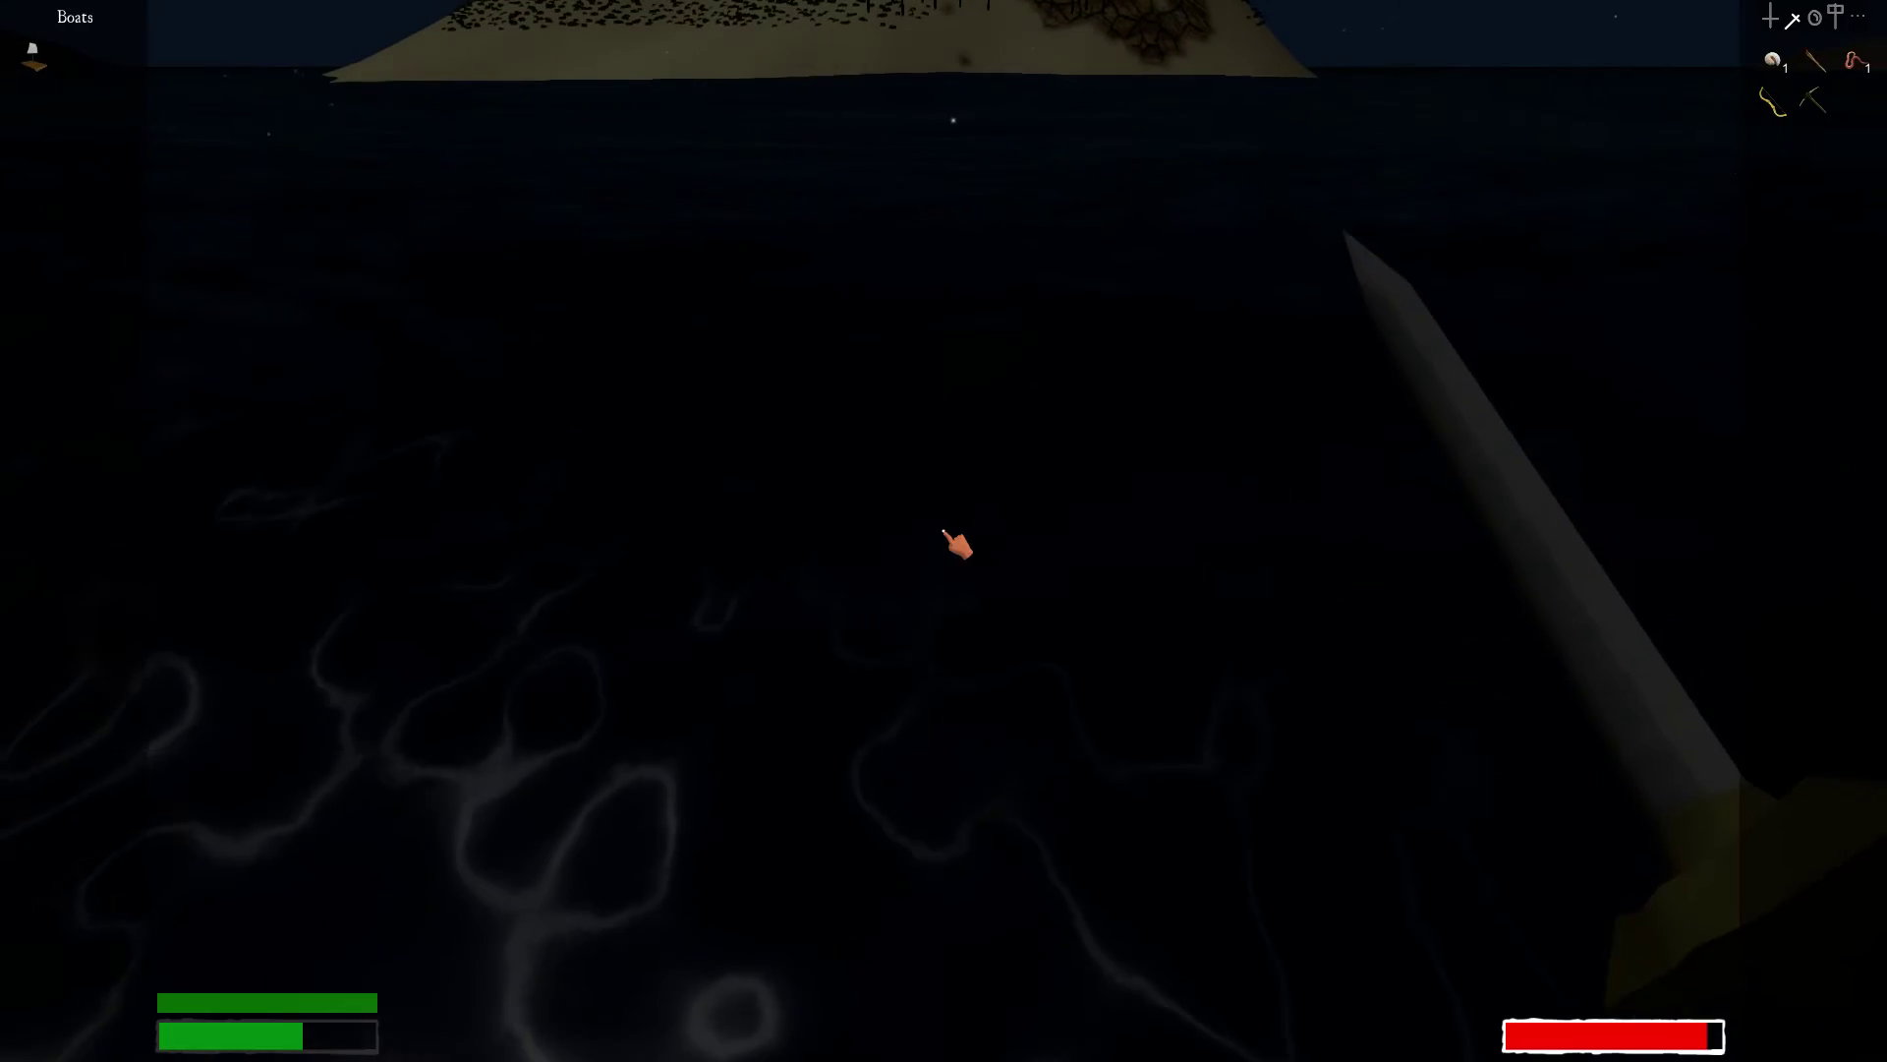
click(66, 70)
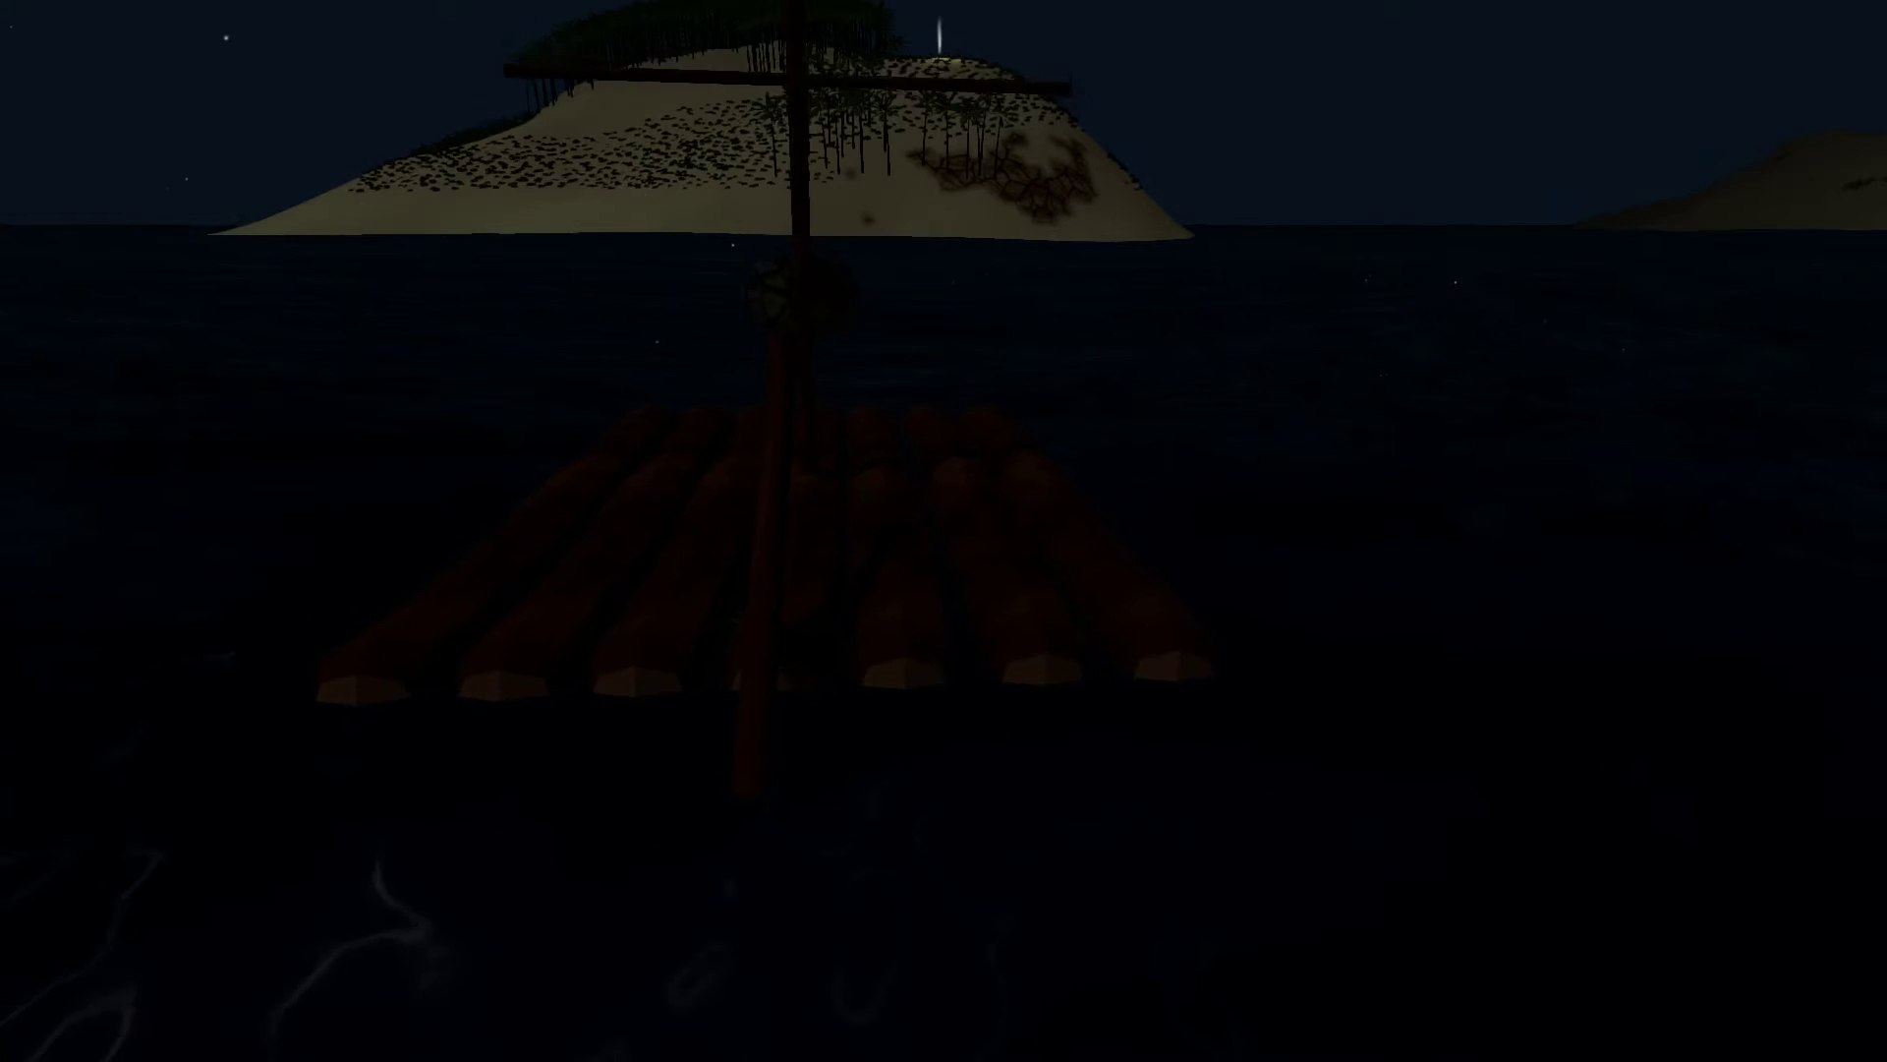
click(944, 531)
key(w)
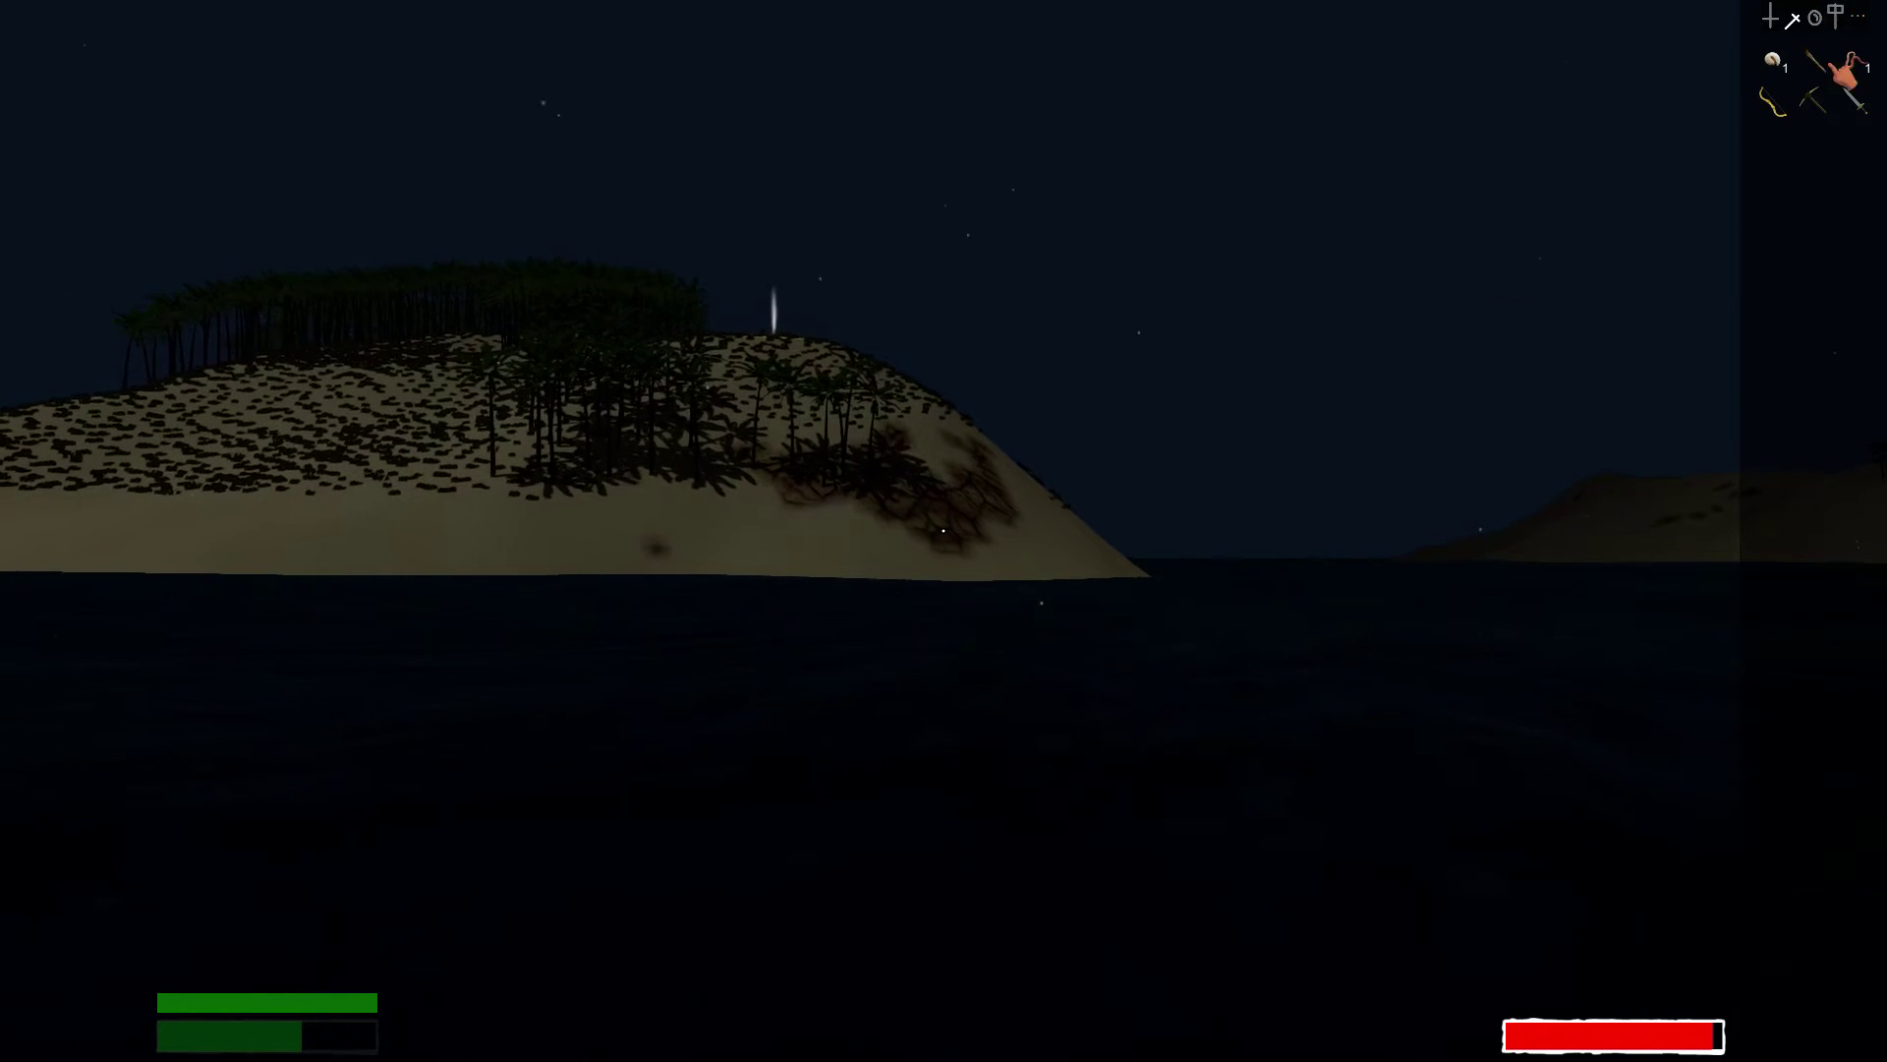
Ready the sword and walk uphill to face the cloaked old man by the campfire
key(2)
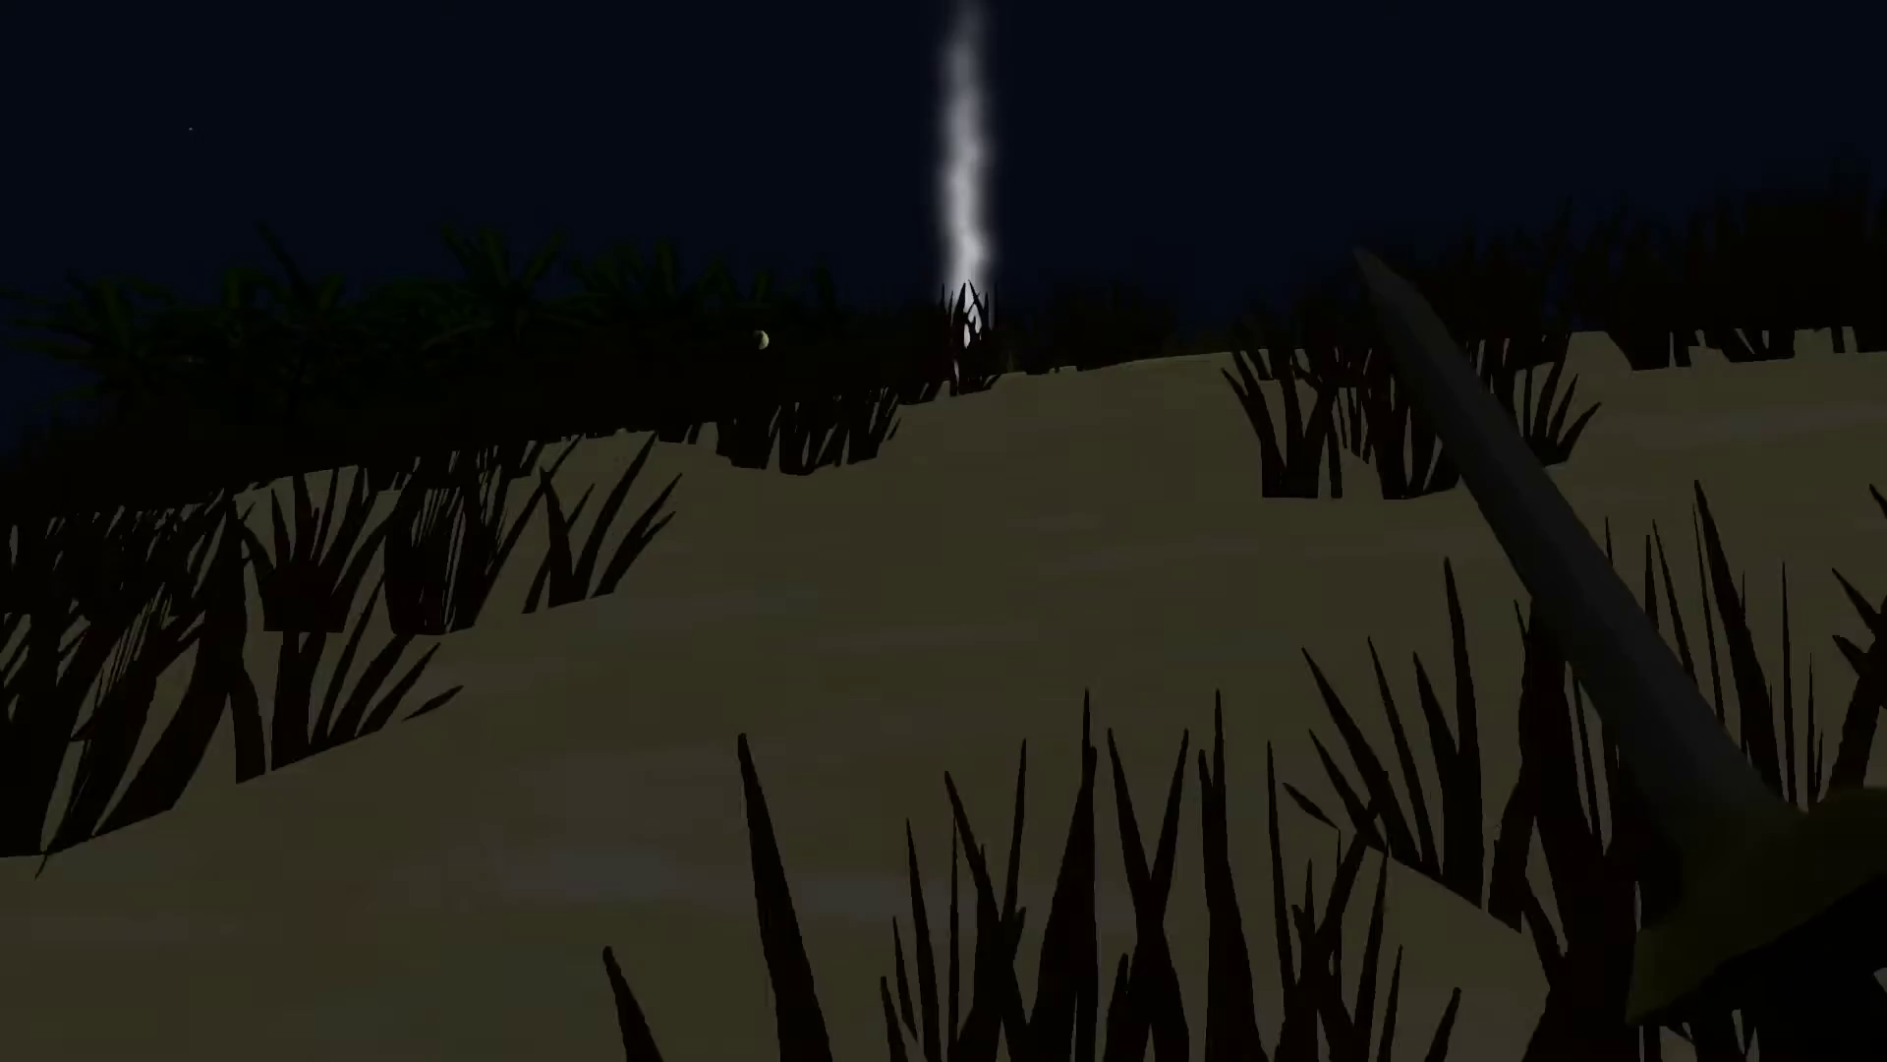
key(w)
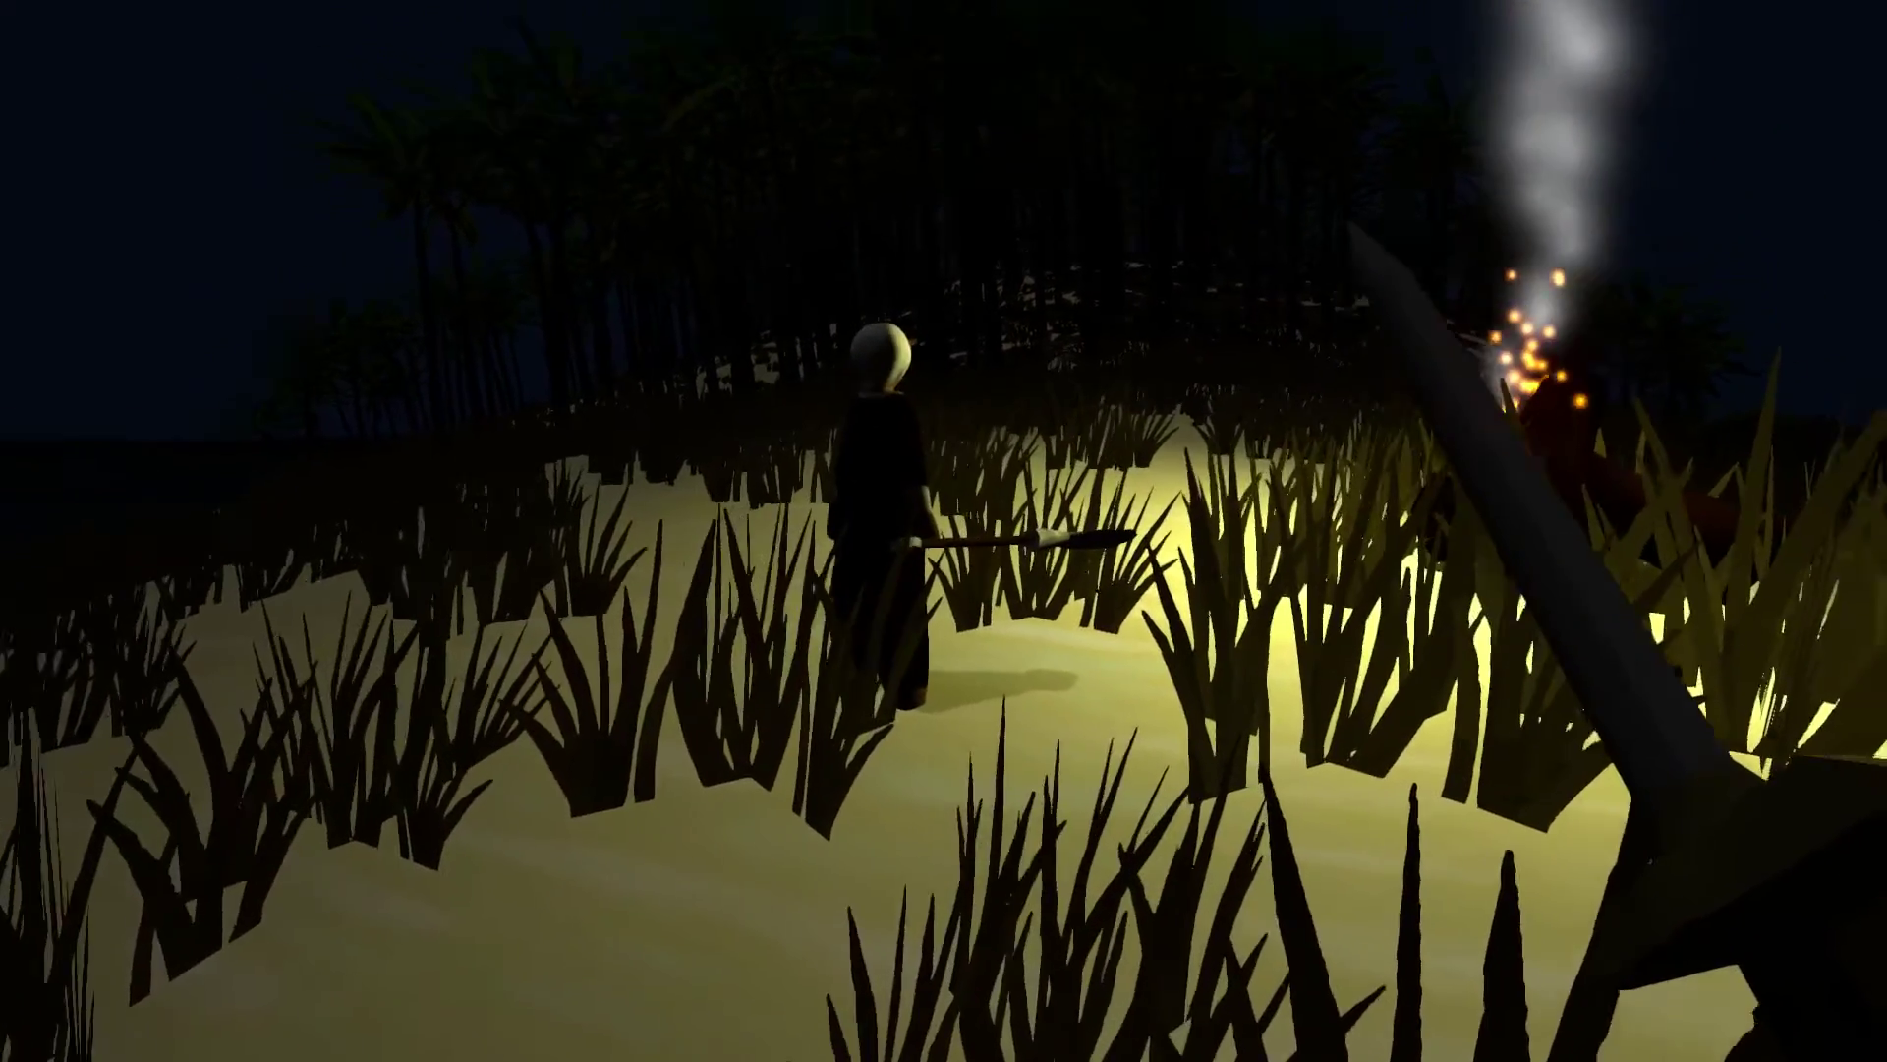
key(w)
key(w)
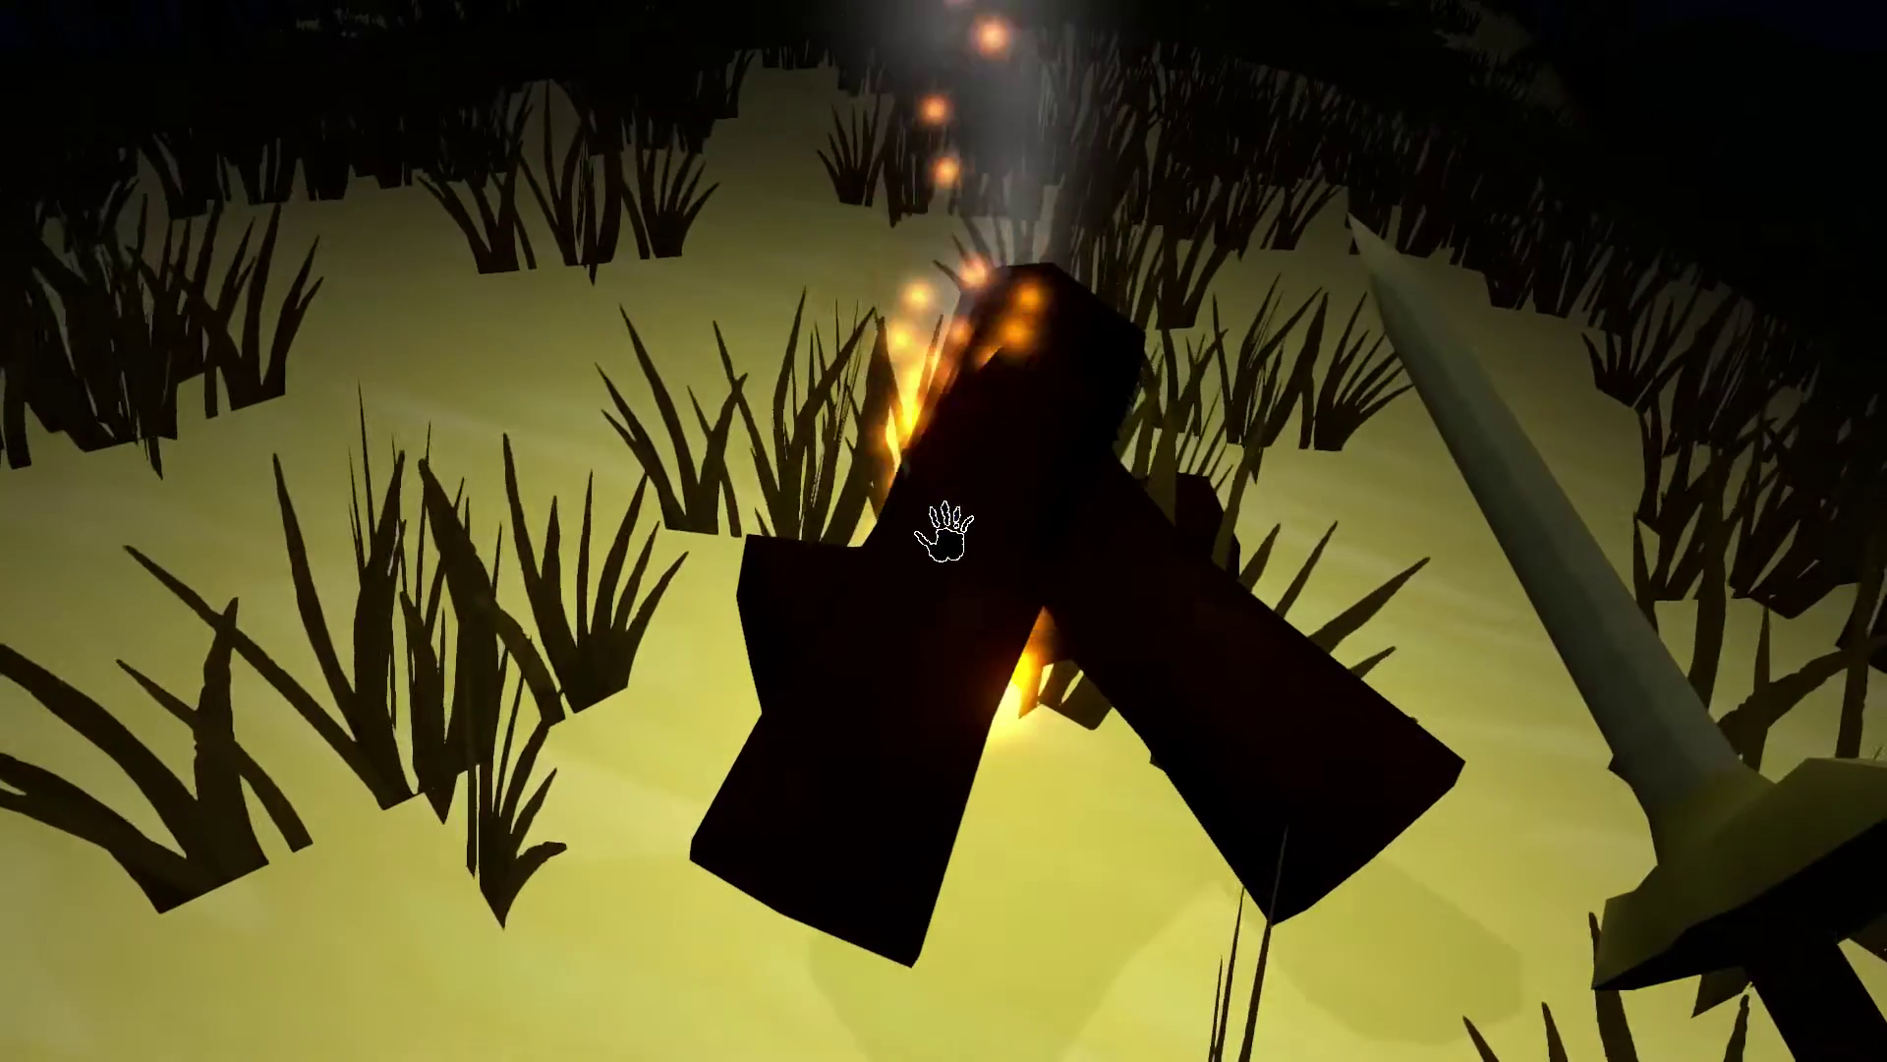
Check the bedroll resting options, then dismiss the buried-treasure quest window
click(948, 527)
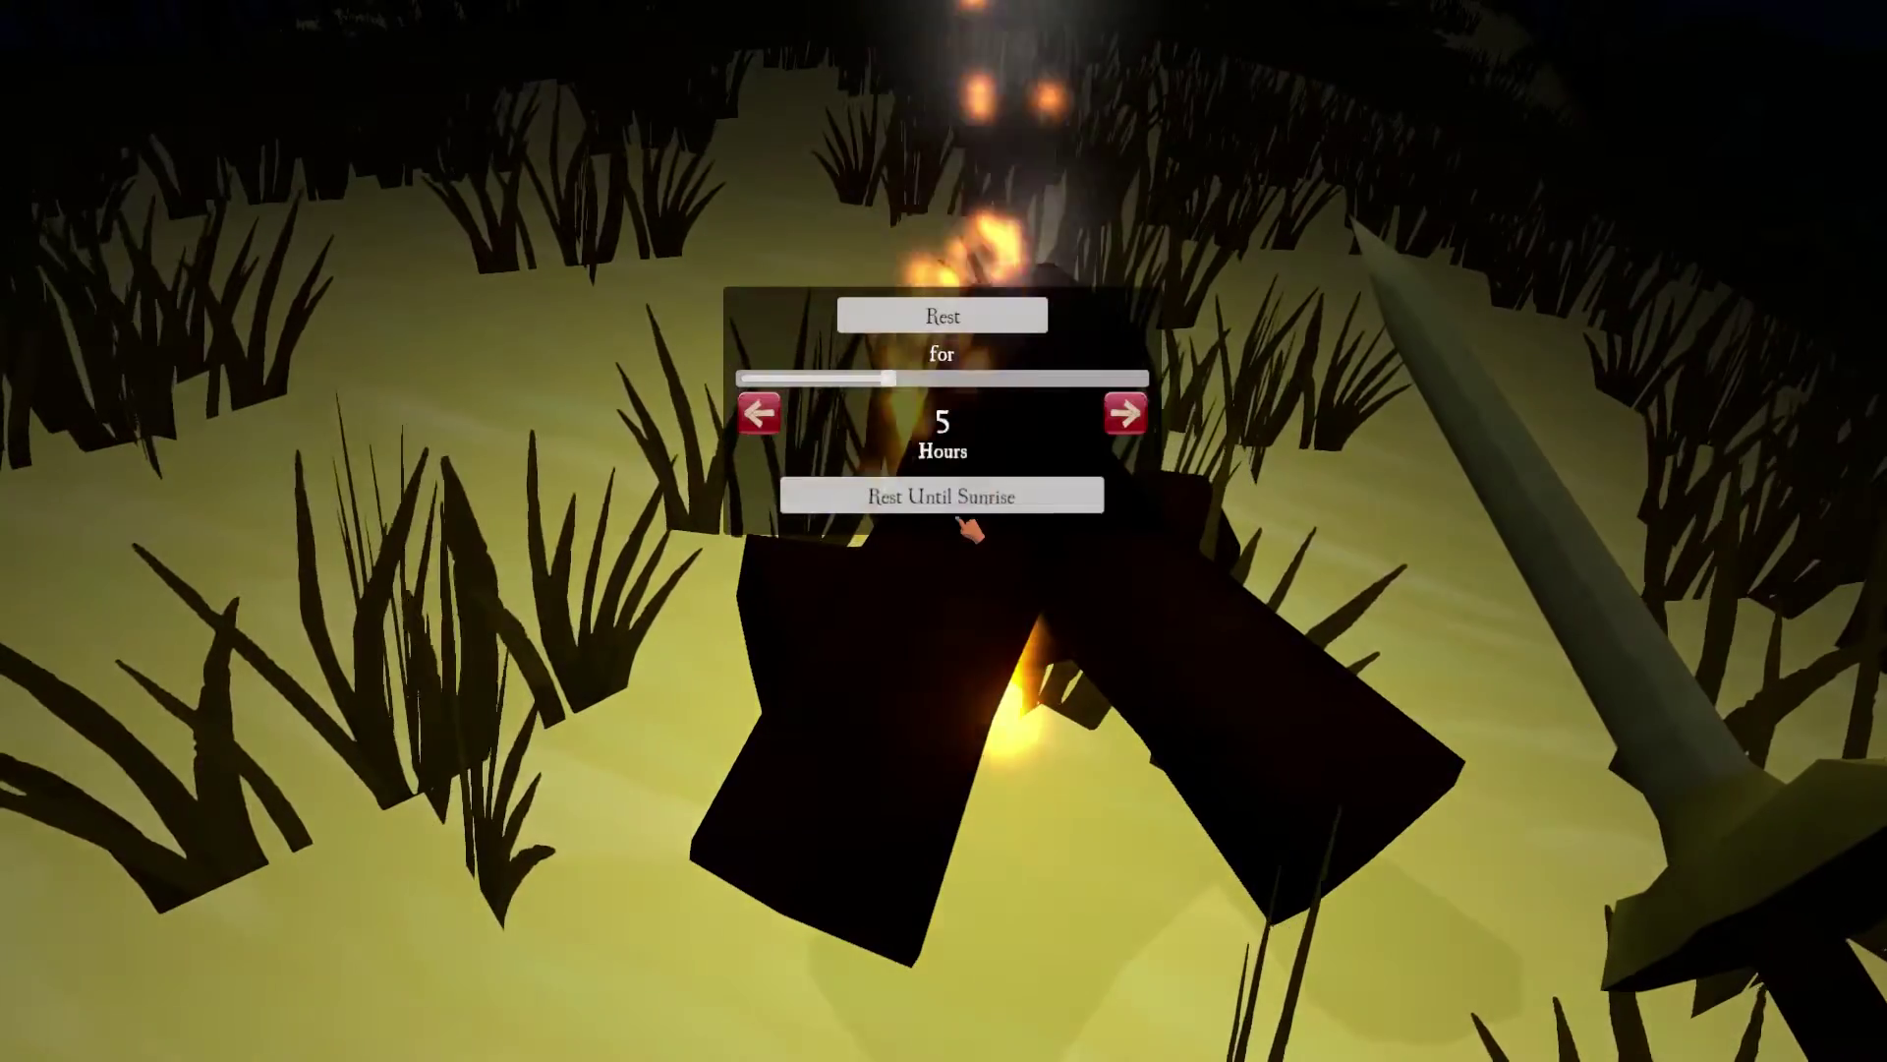
key(Escape)
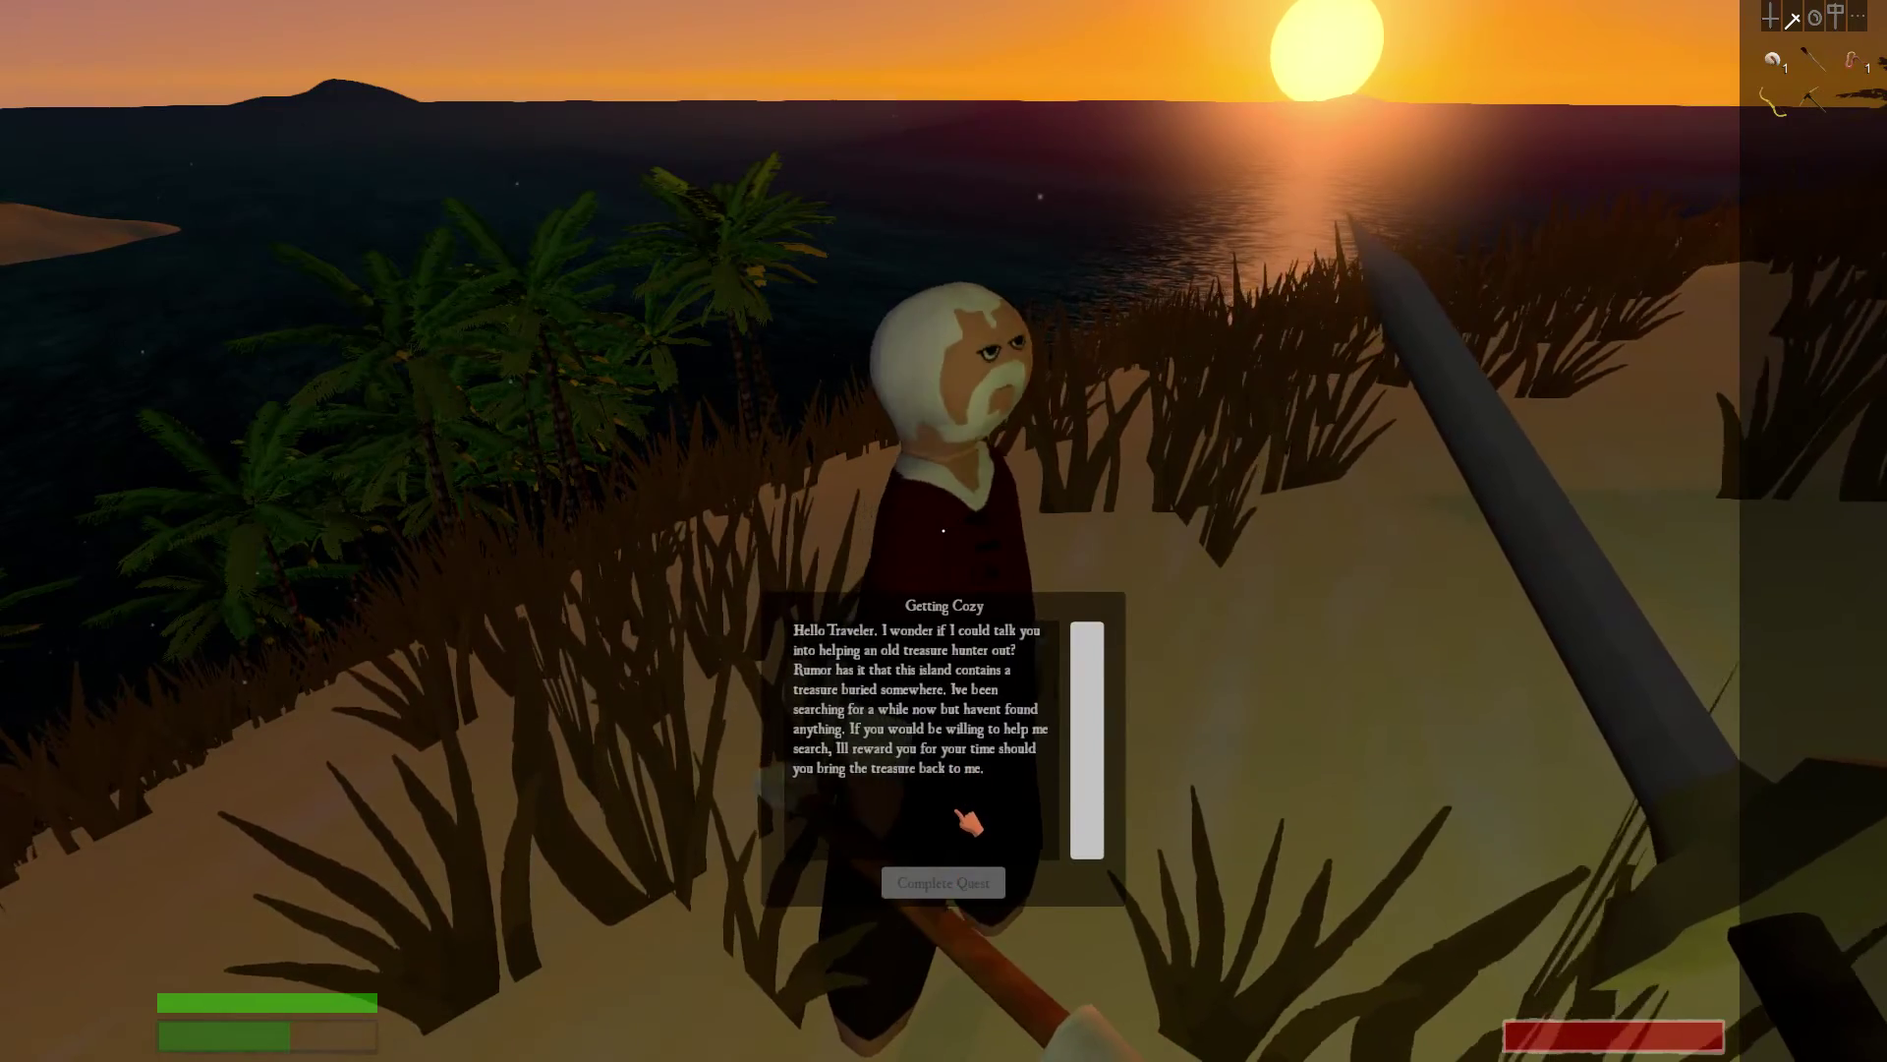
scroll(968, 822, down, 1)
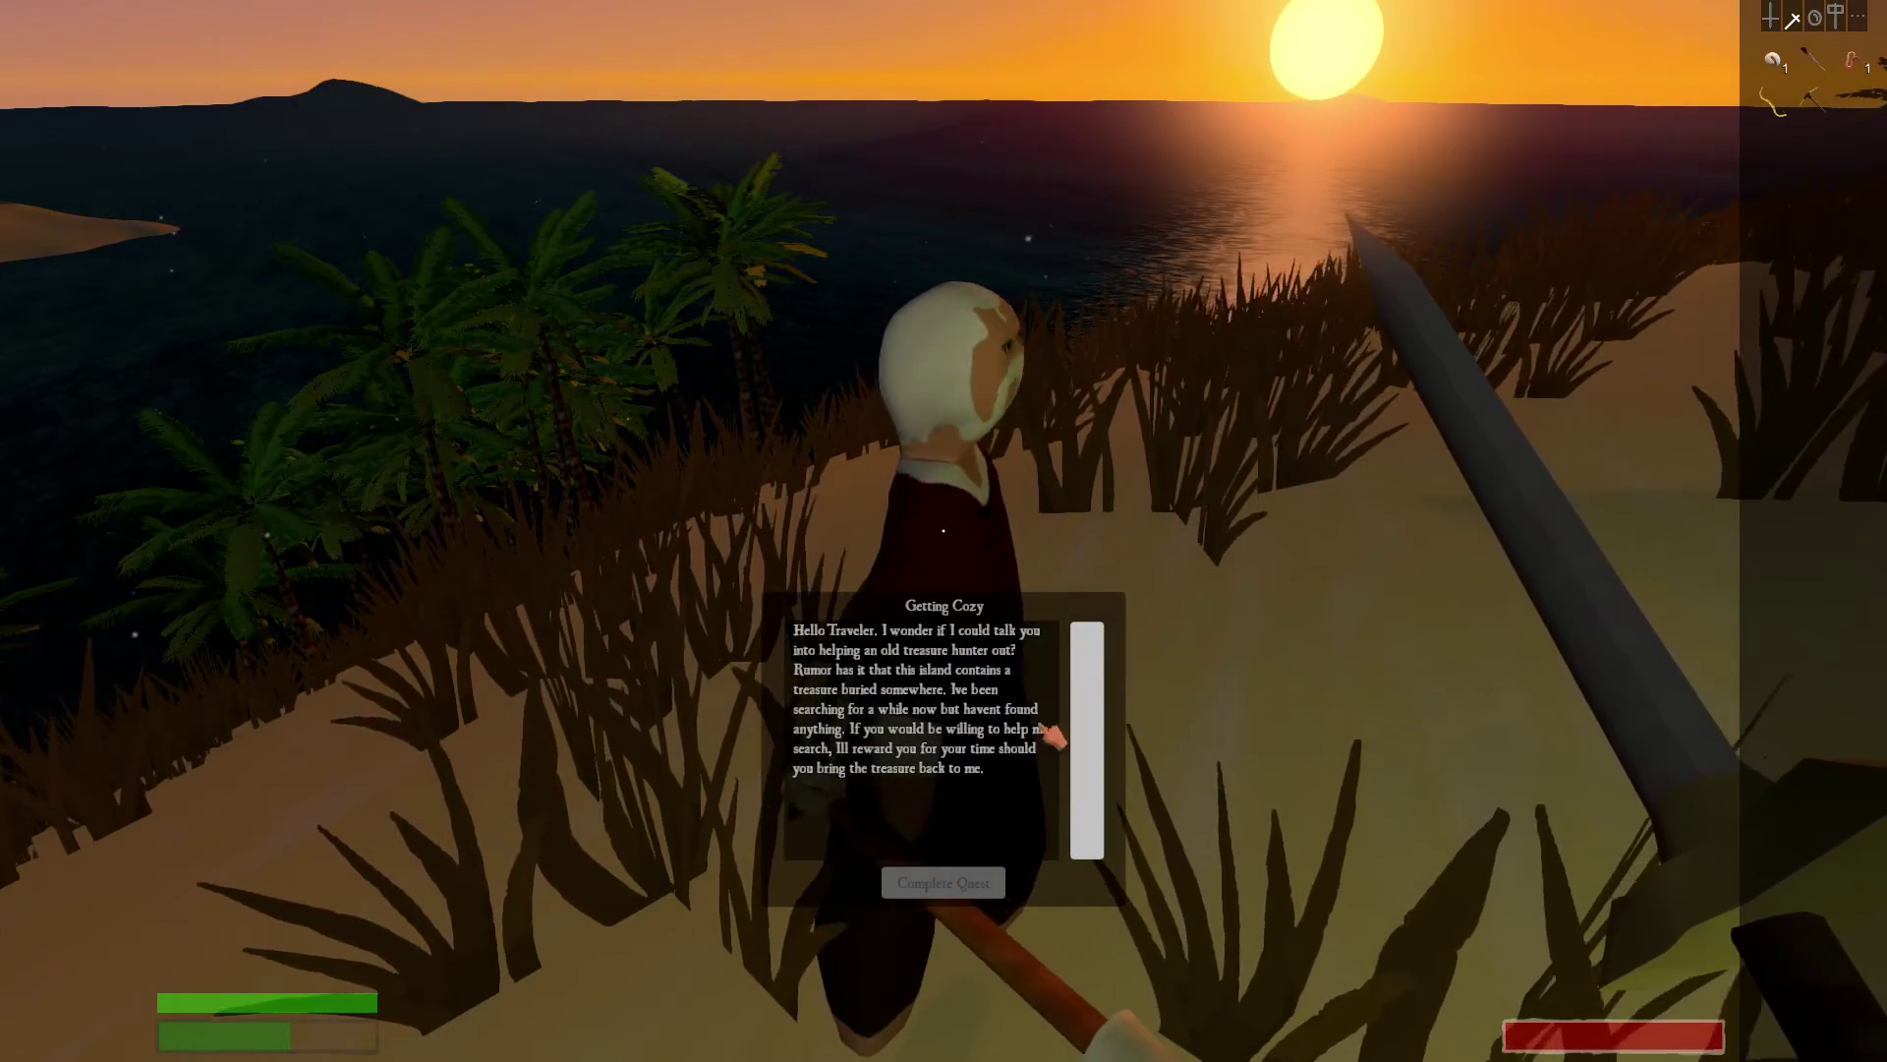
key(Escape)
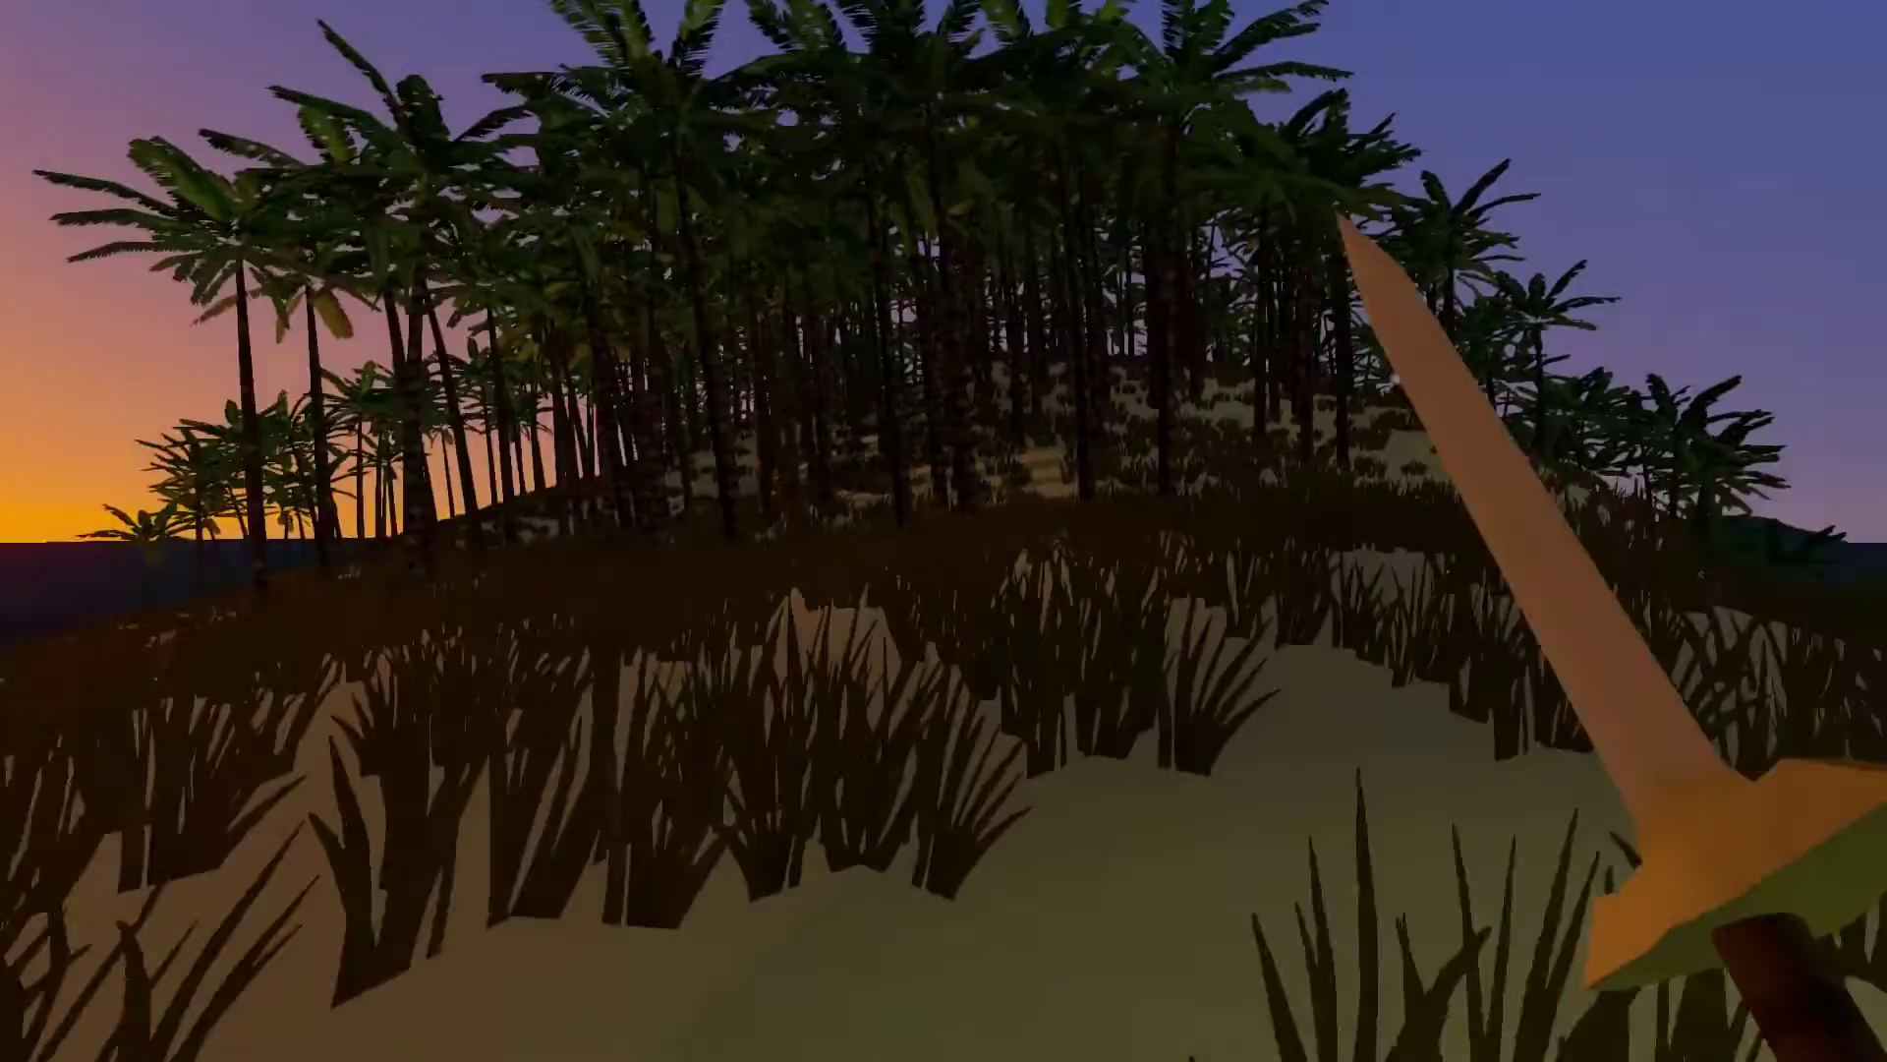
Walk up the sandy slope through the sunset palm grove to the boulder in the grass
key(w)
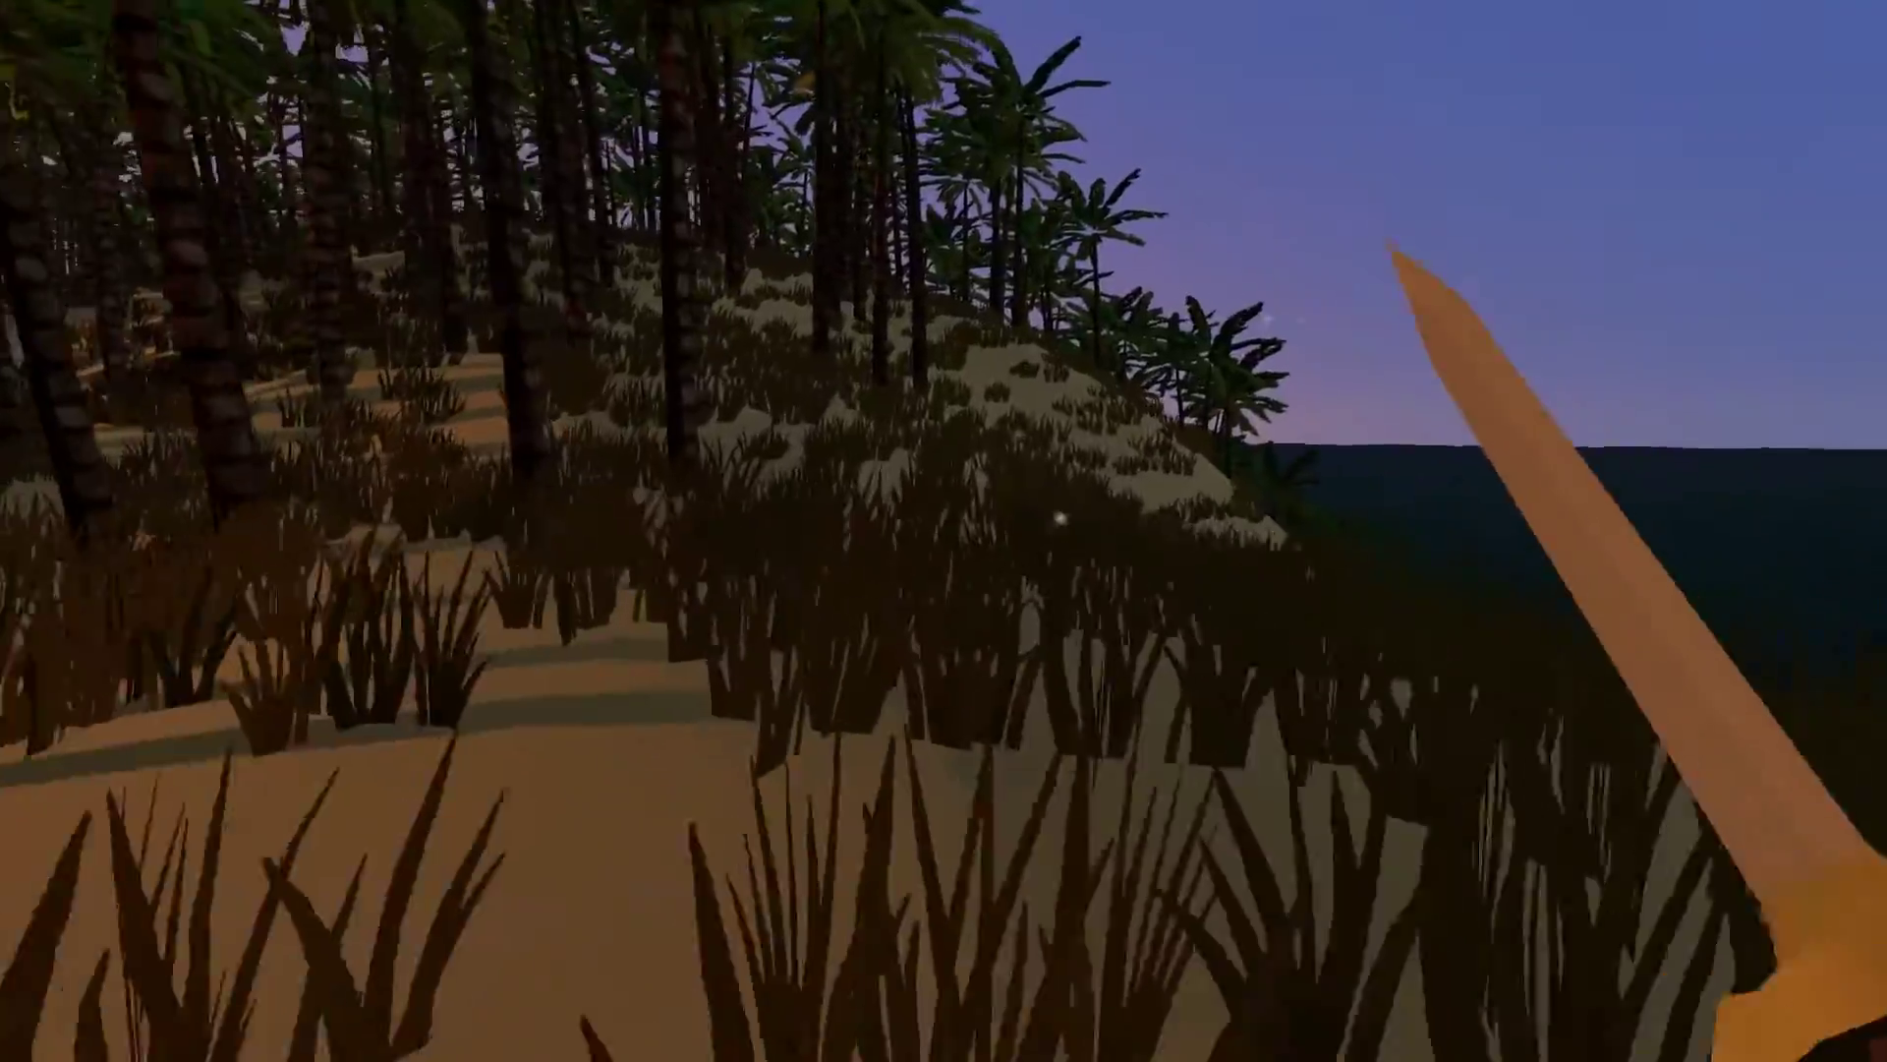
key(w)
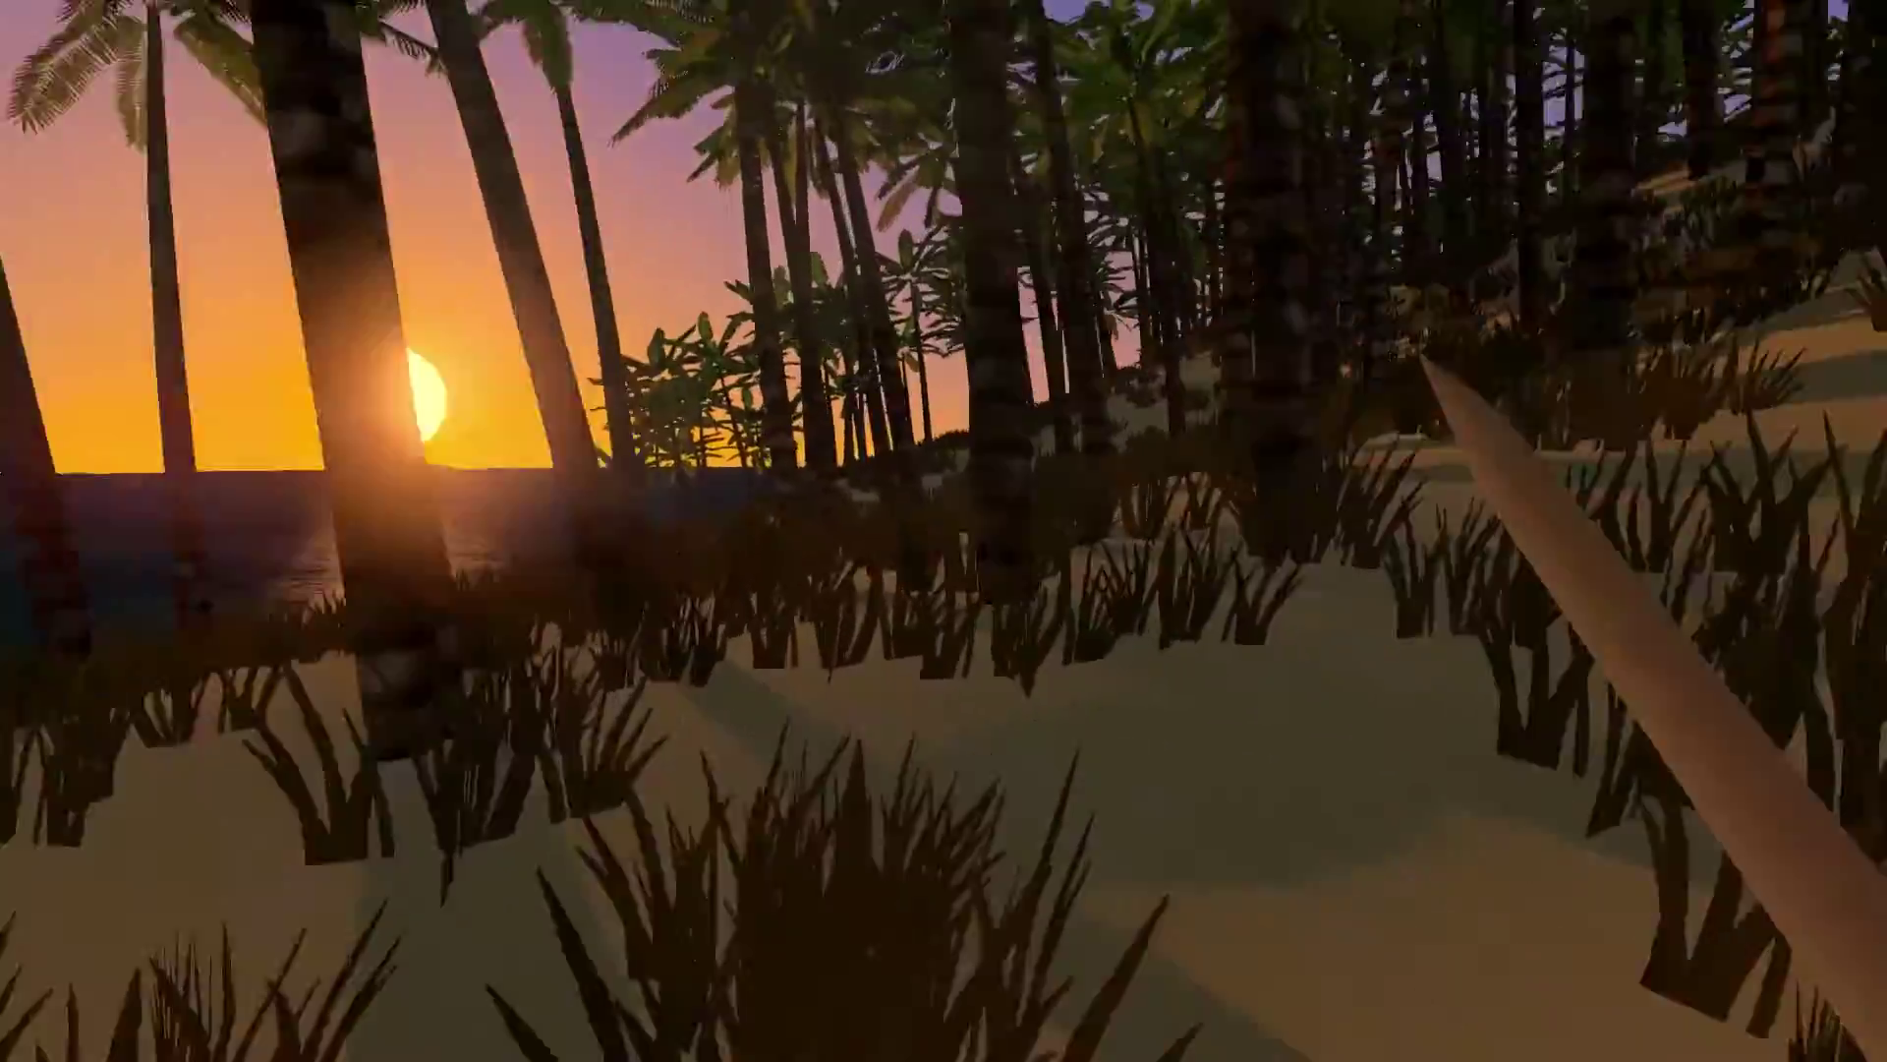
key(w)
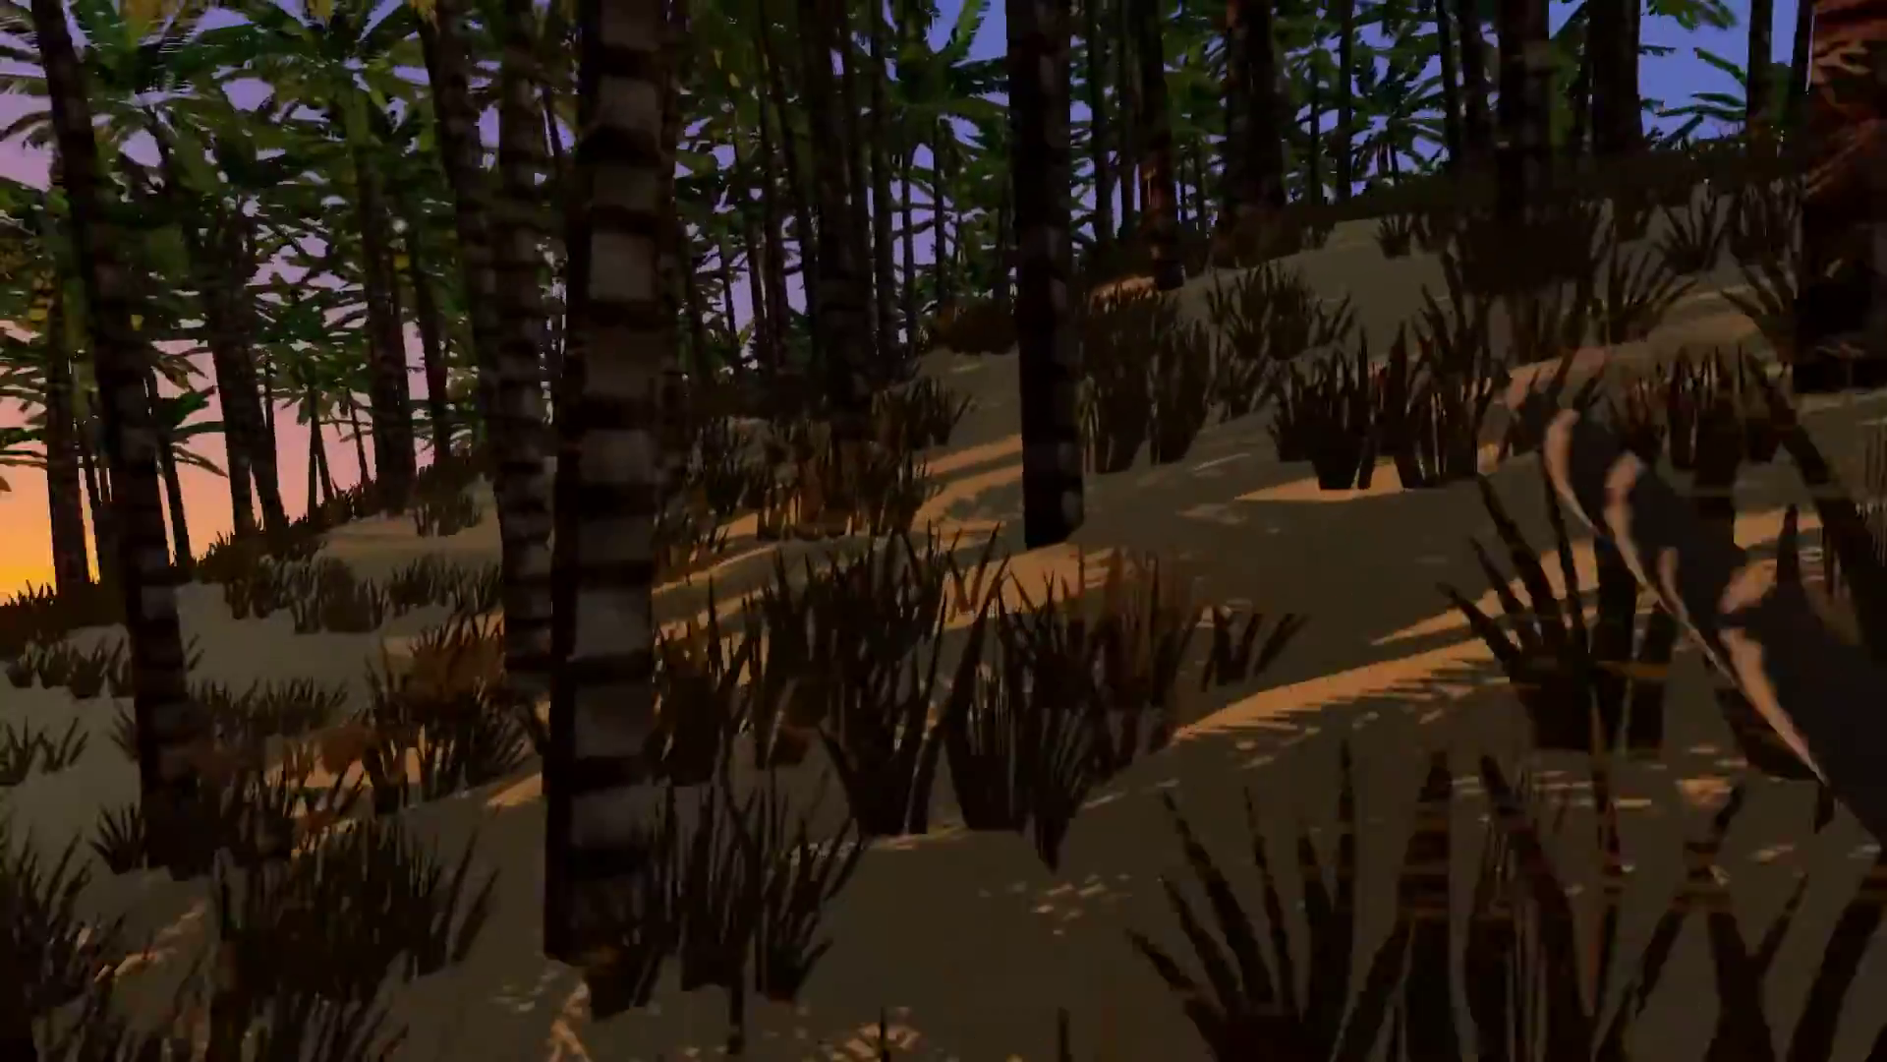
key(w)
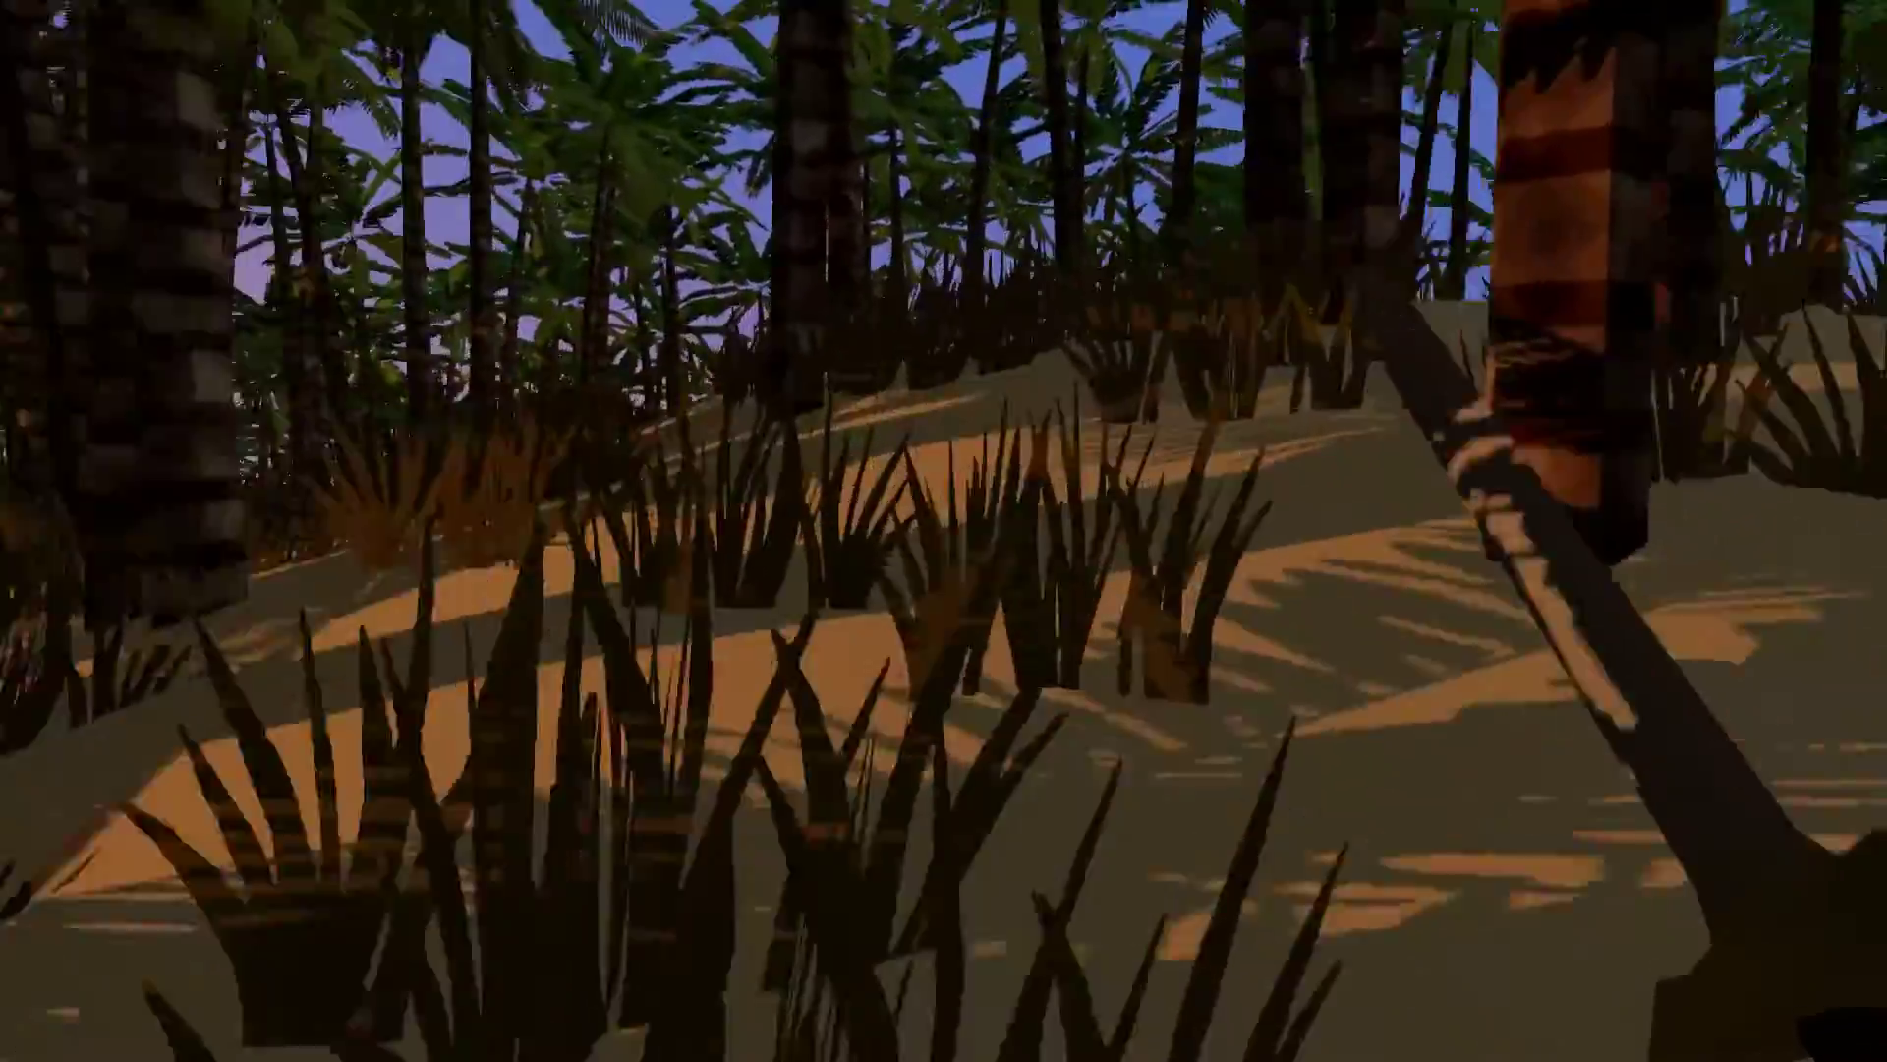
key(w)
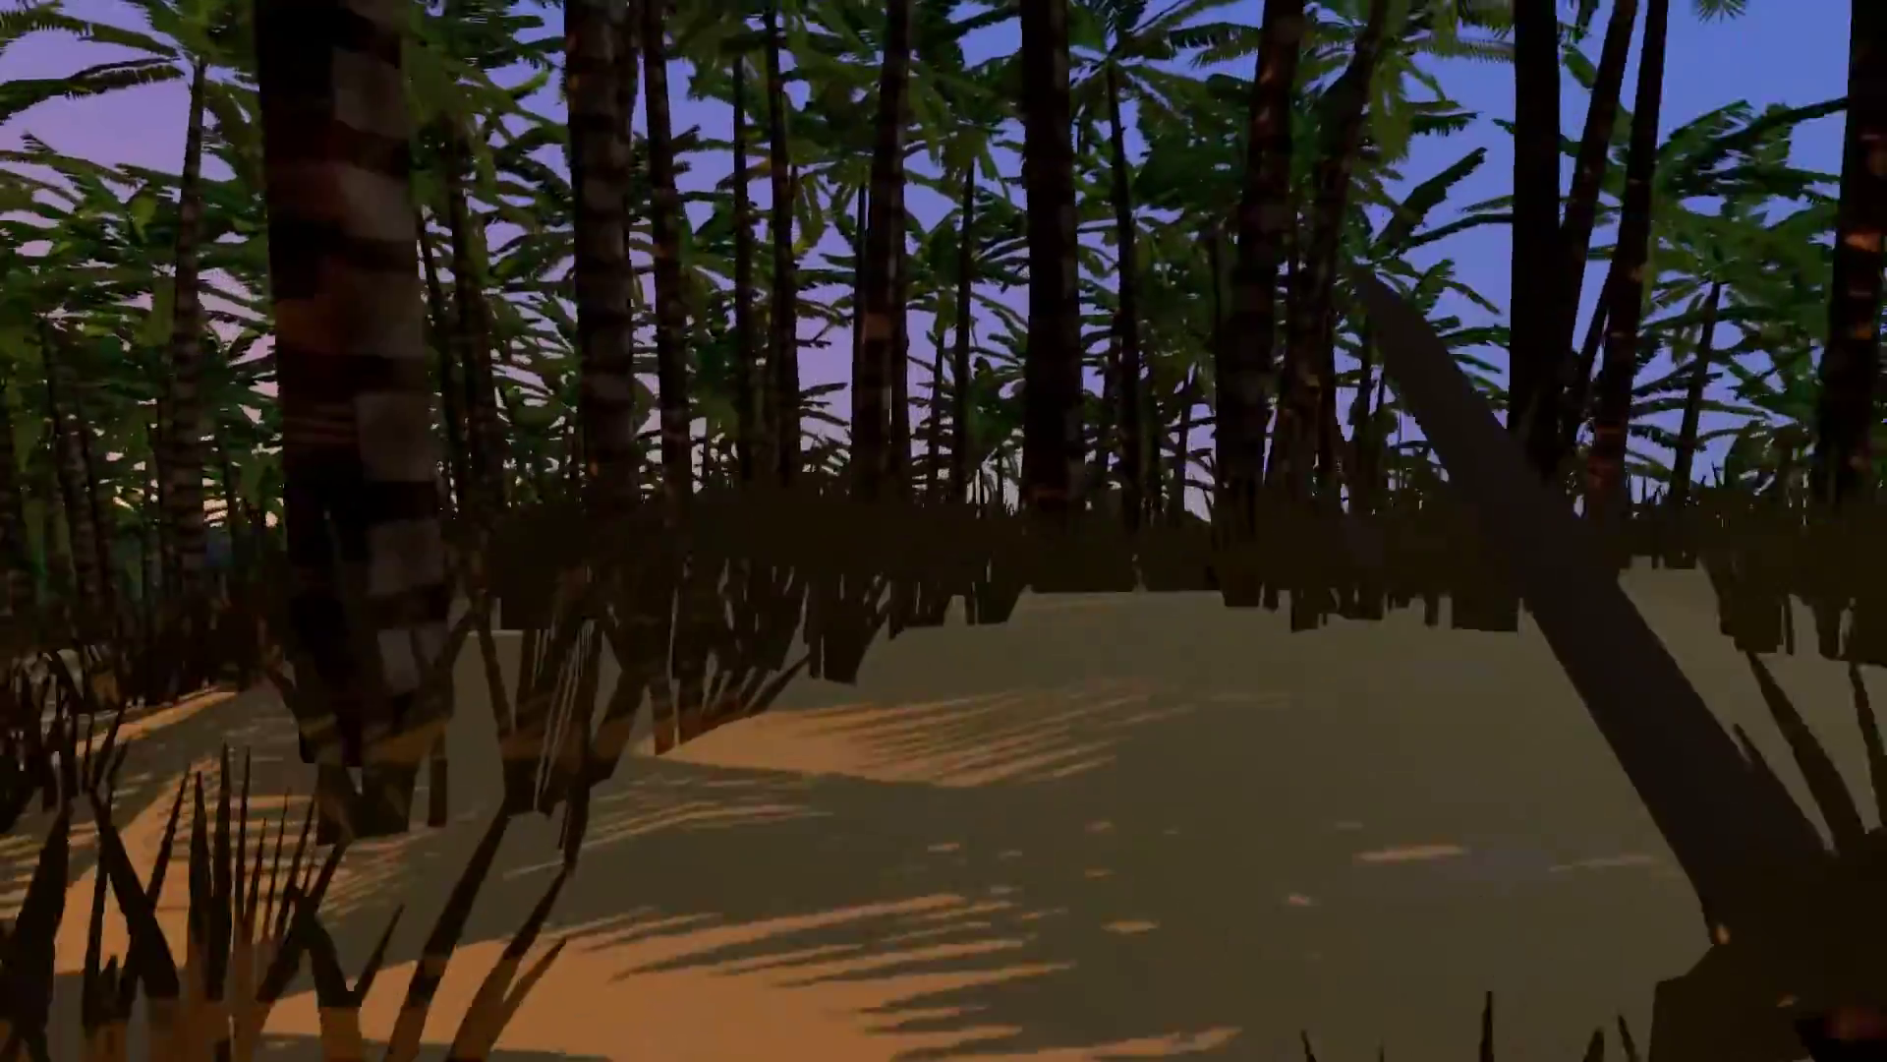
key(w)
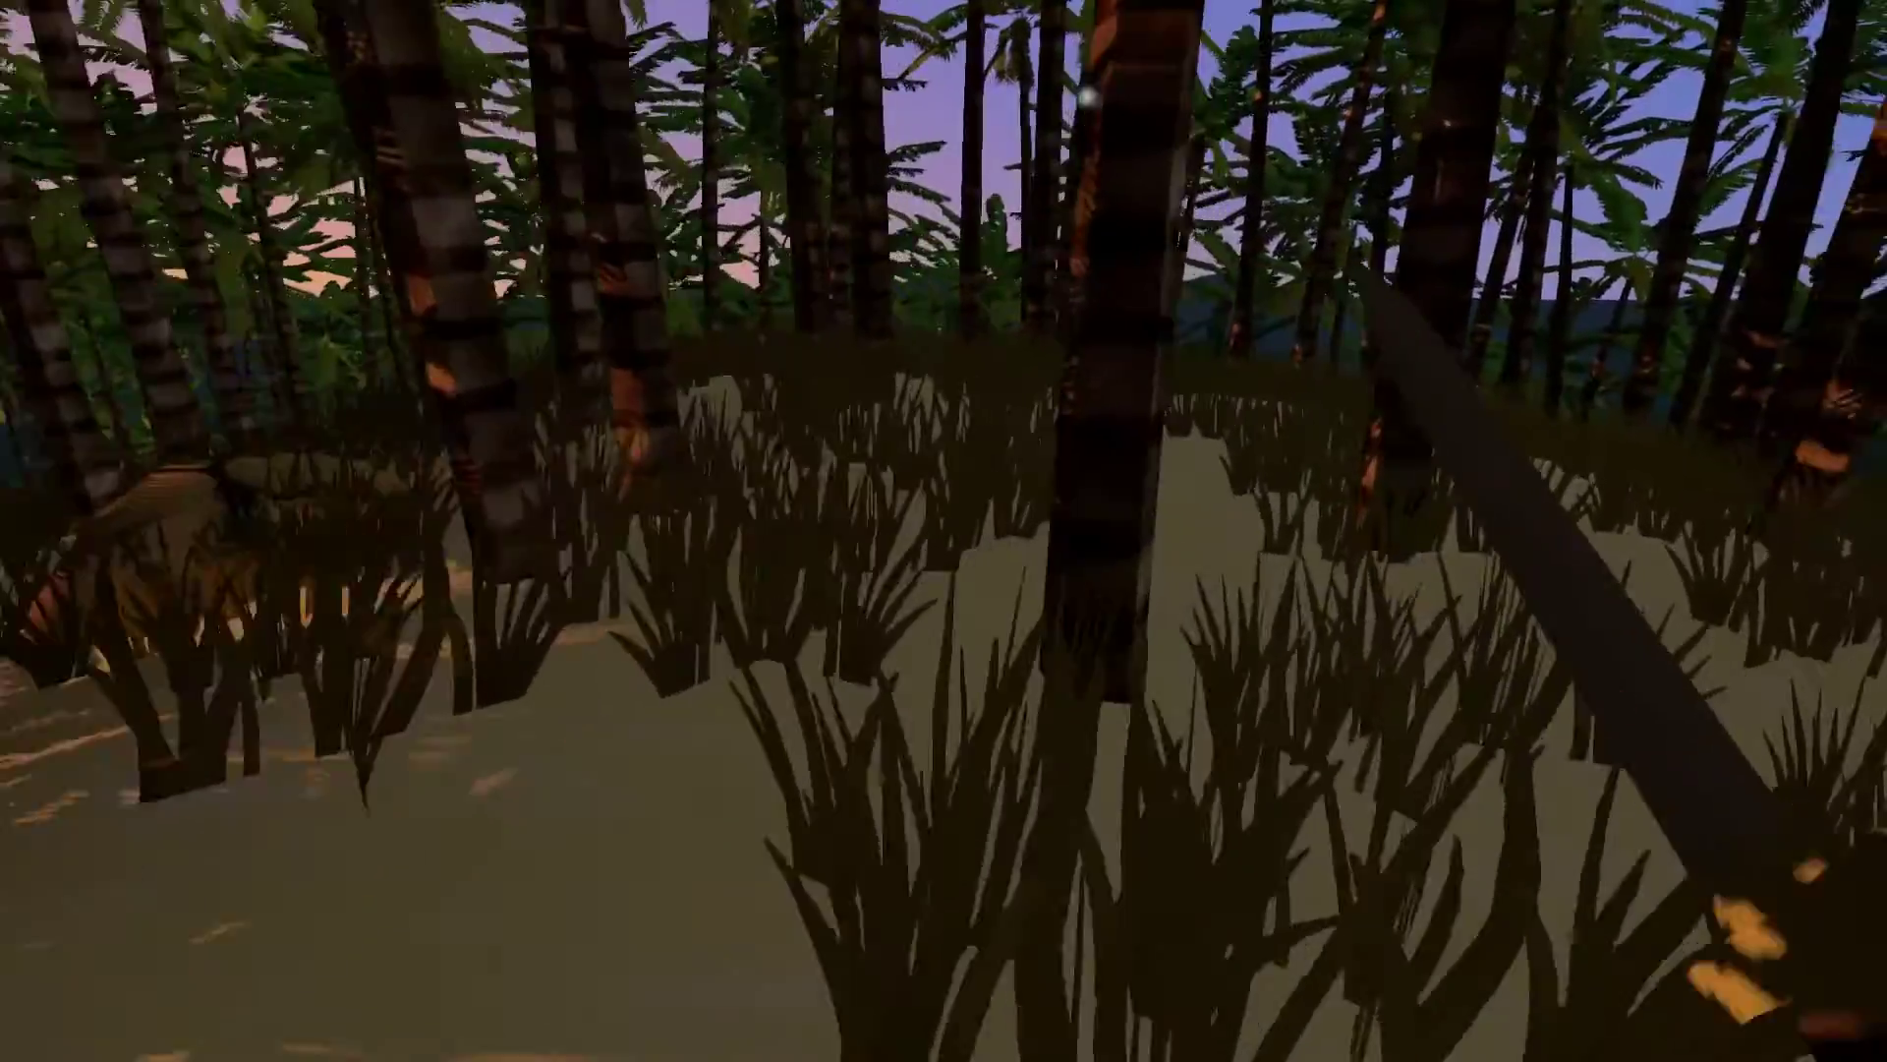
key(w)
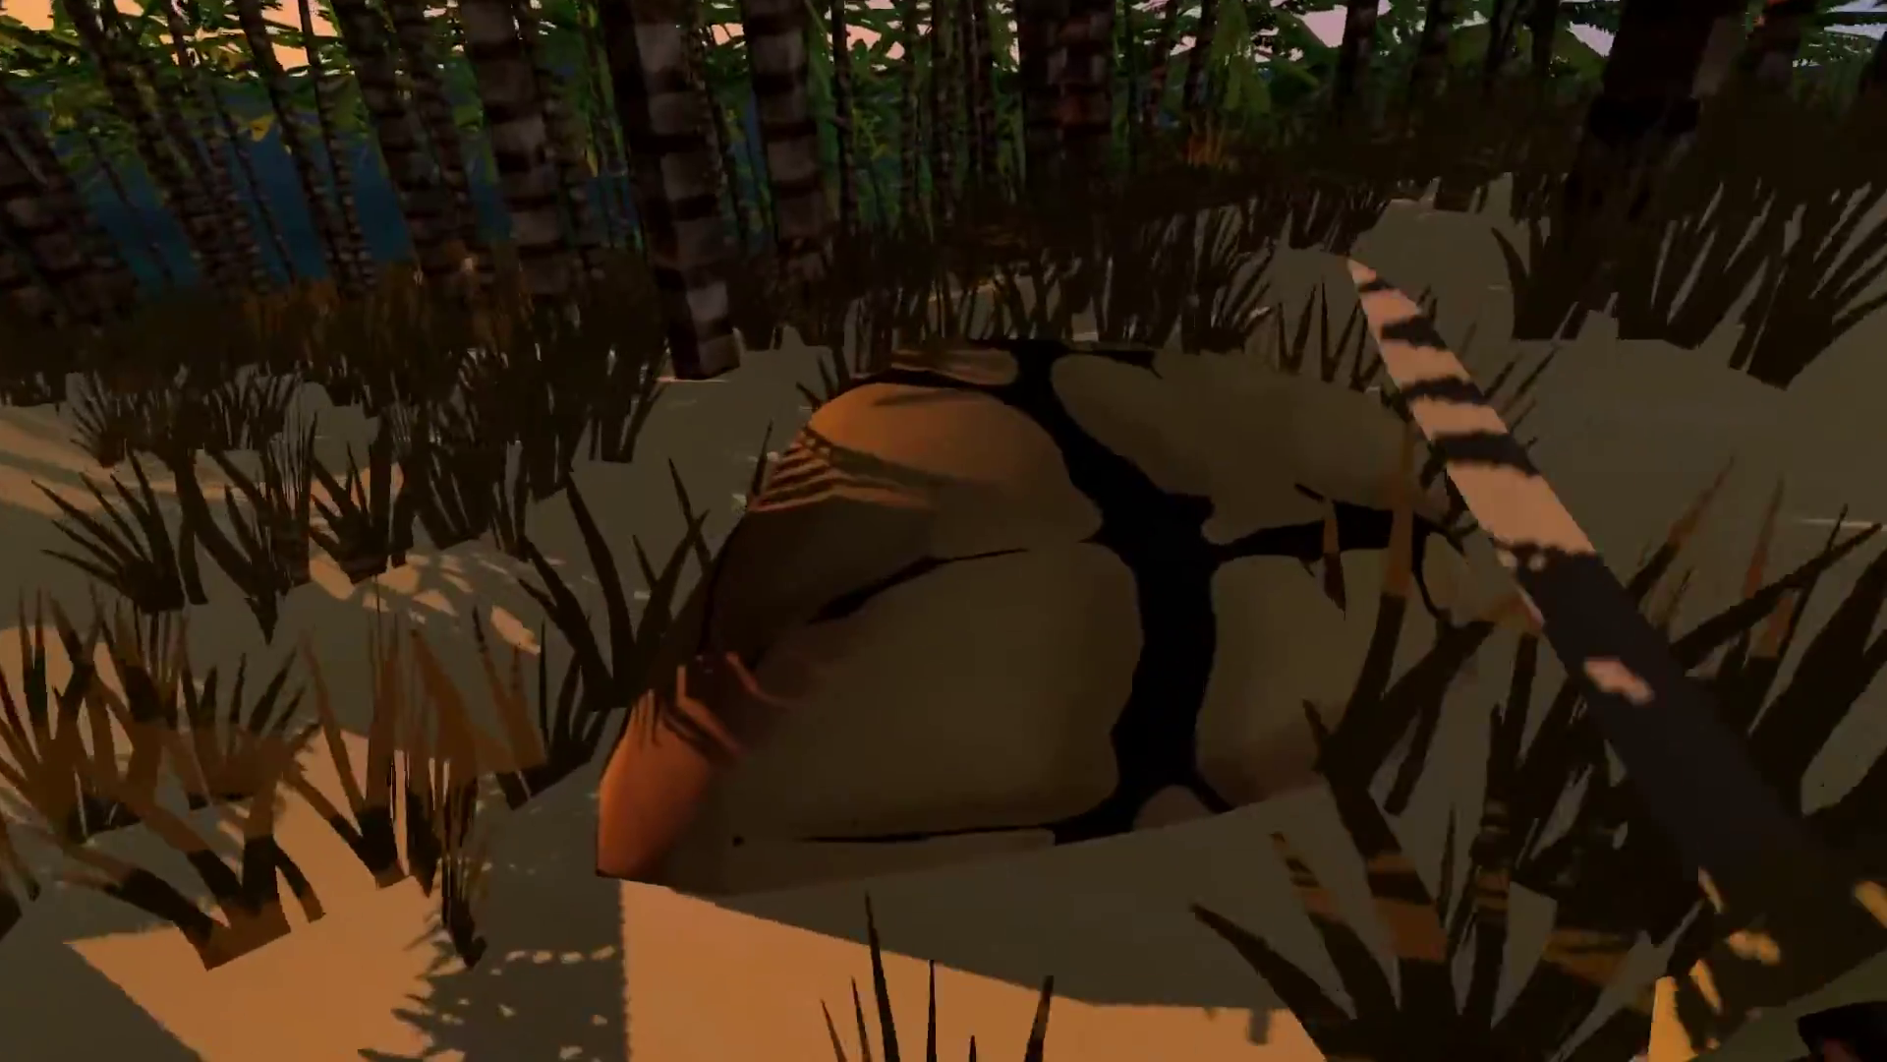
Step up to the boulder in the grass to inspect it
key(w)
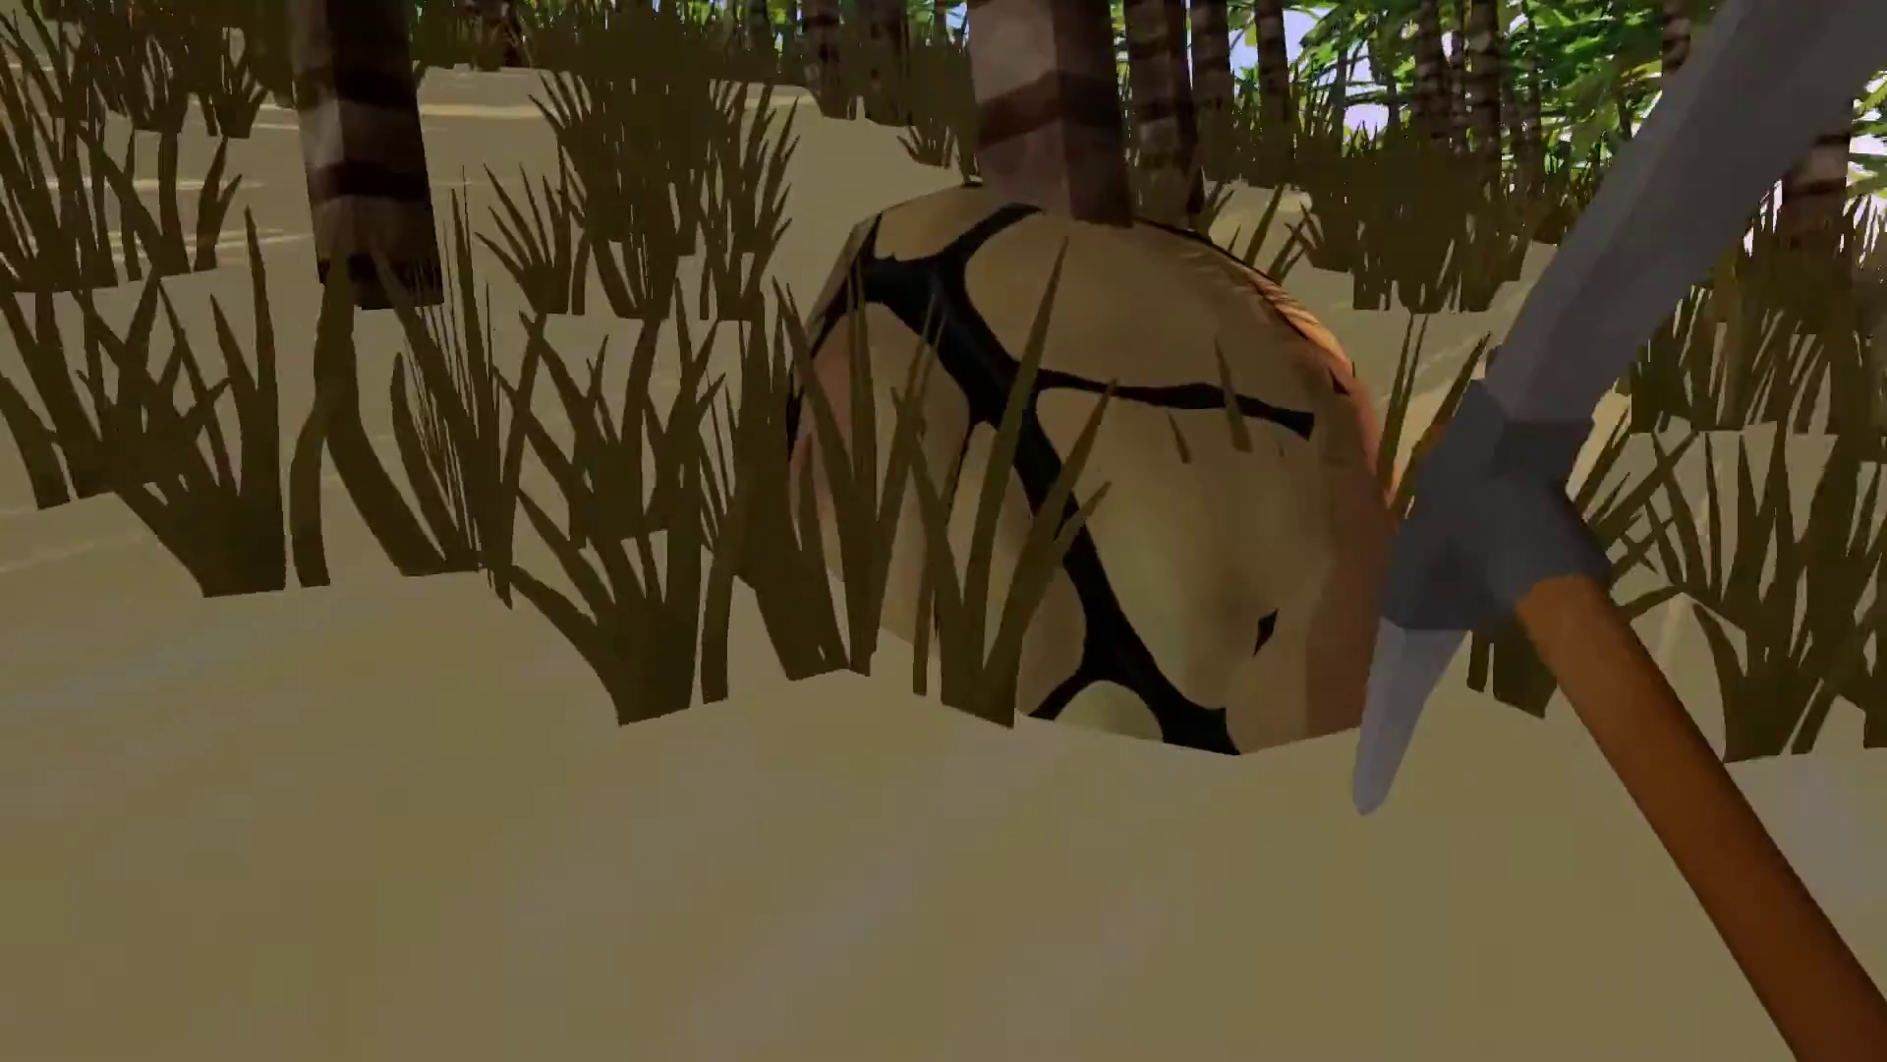
Hit the patterned Weak Boulder twice with the pickaxe
click(944, 532)
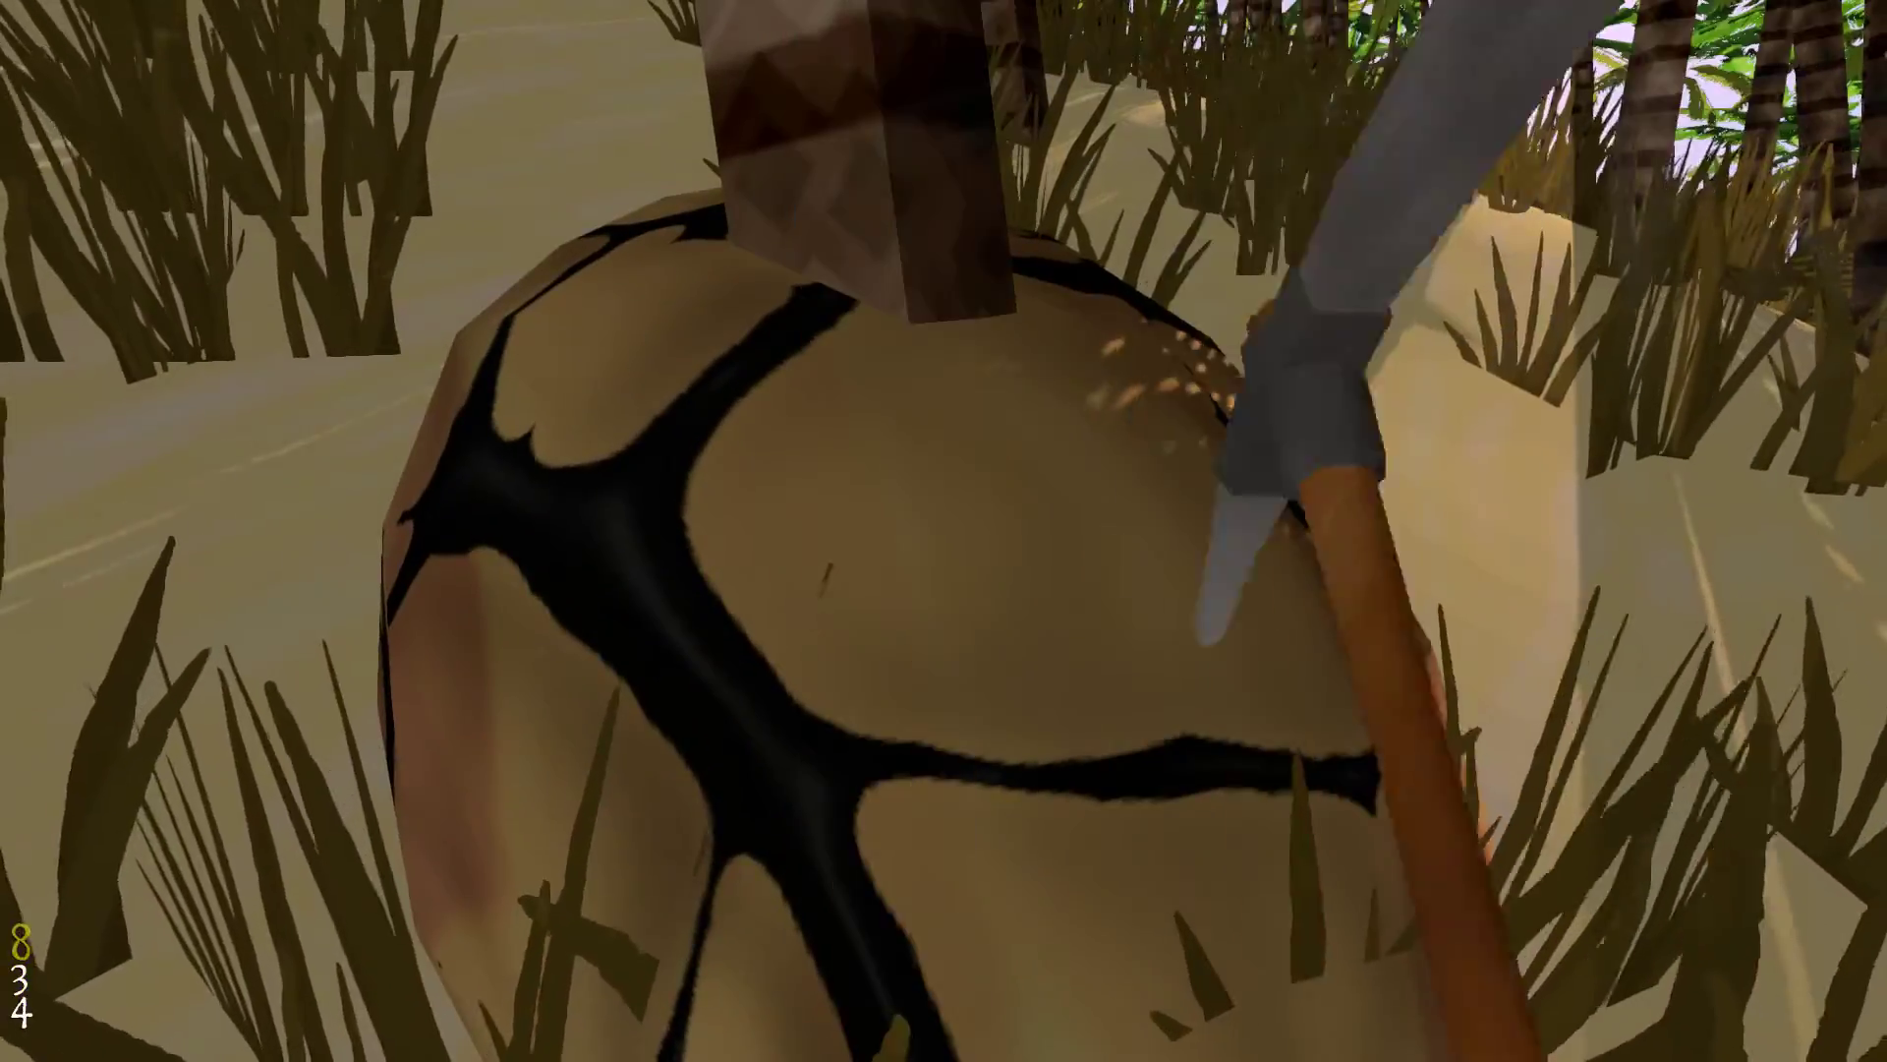
click(944, 531)
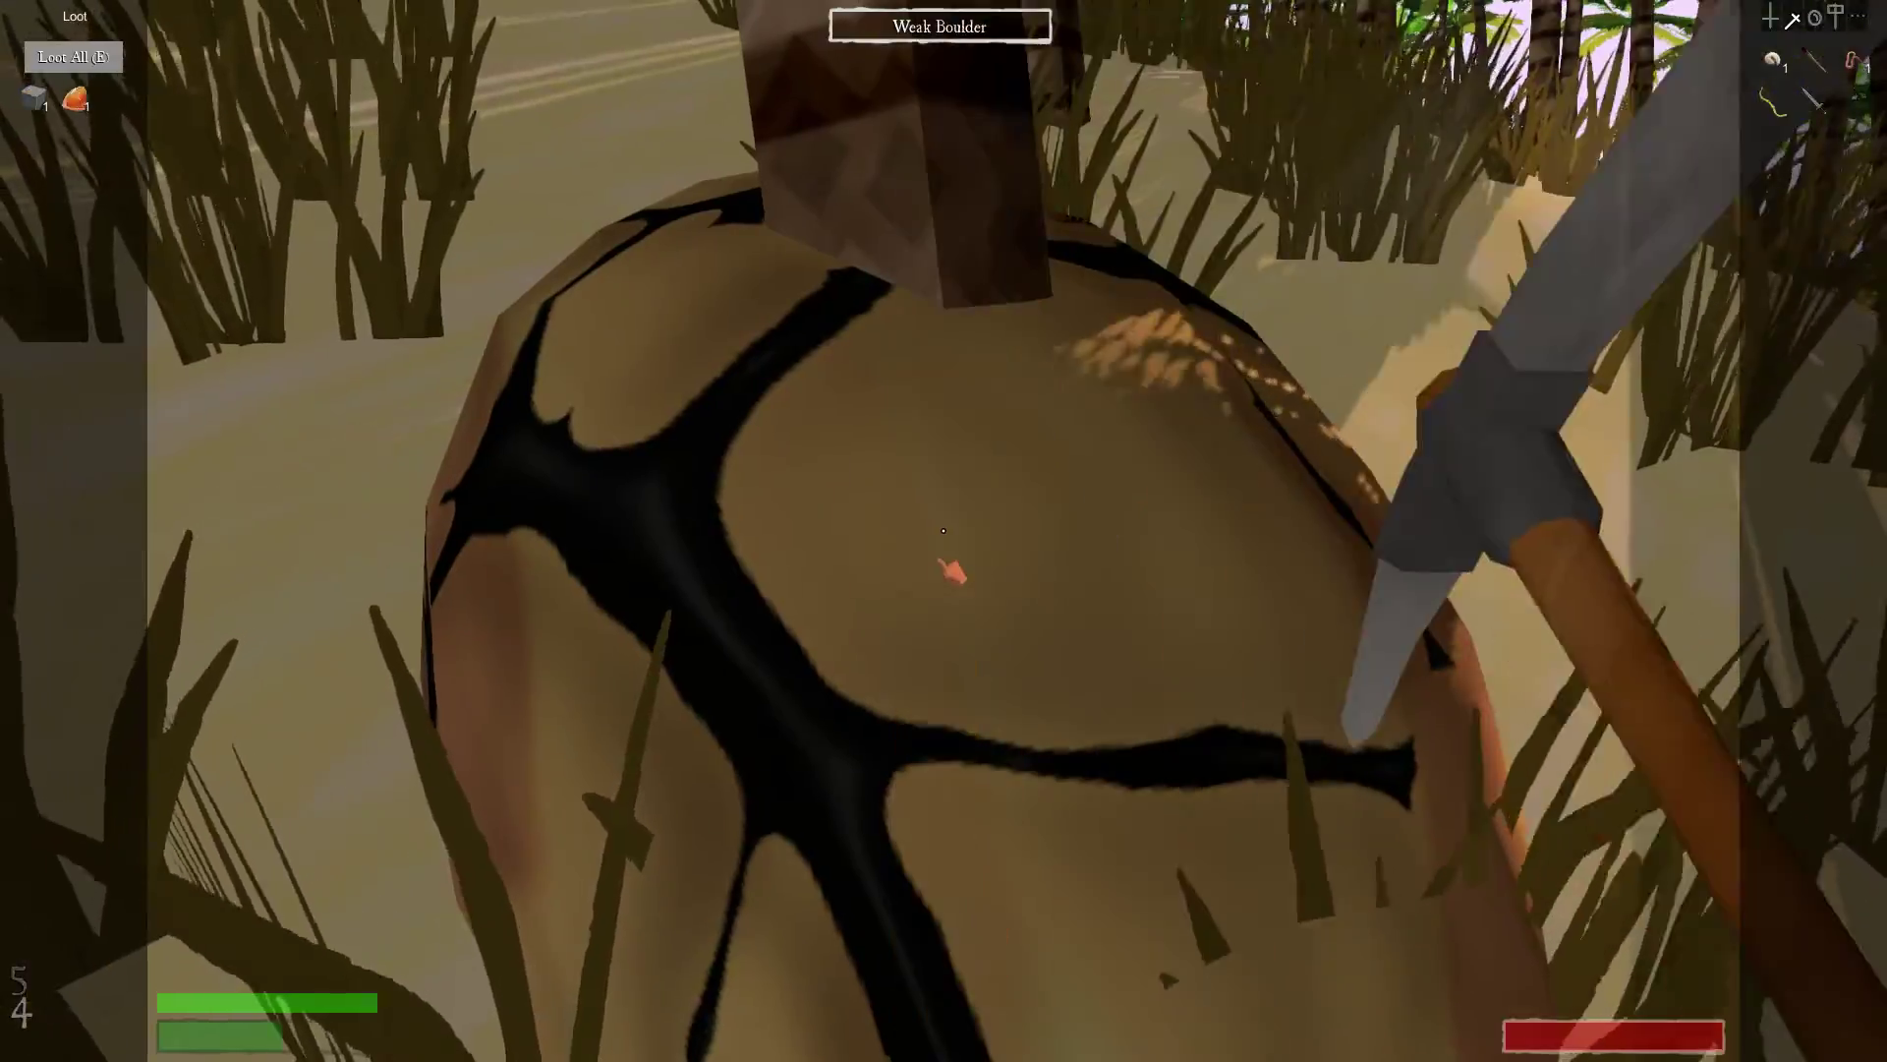